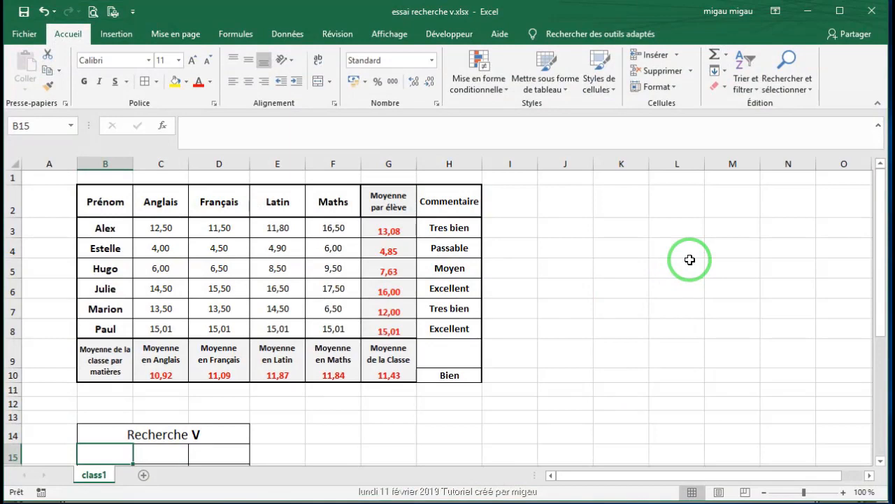
- Link cell B15, the first cell under the Recherche V title, to the Prénom header with the formula =B2
scroll(688, 259, "down", 1)
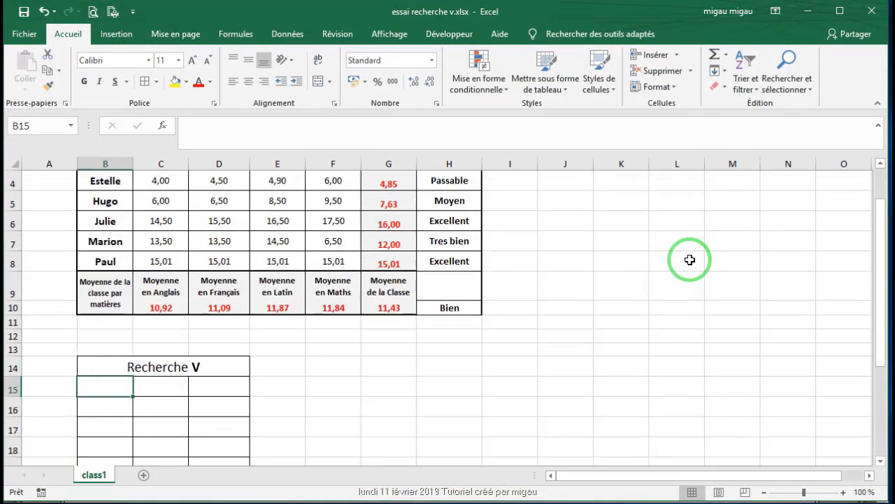
scroll(688, 259, "up", 1)
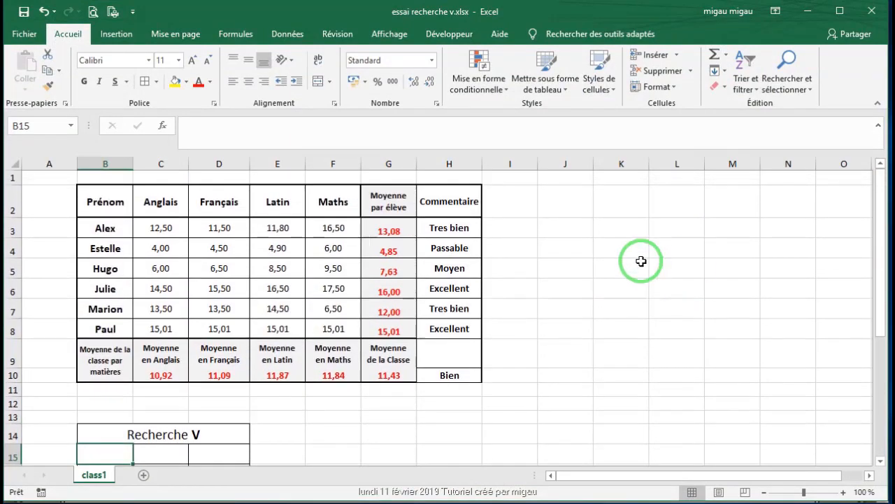
left_click(109, 202)
scroll(108, 202, "down", 3)
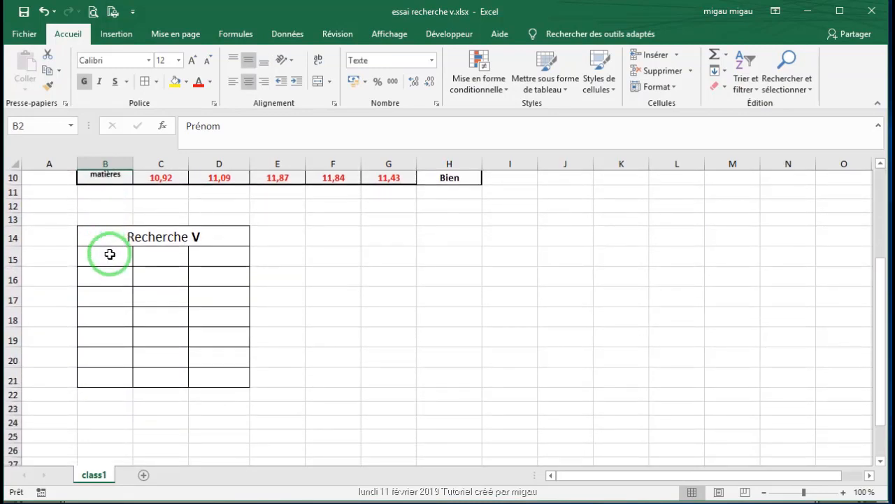
left_click(110, 254)
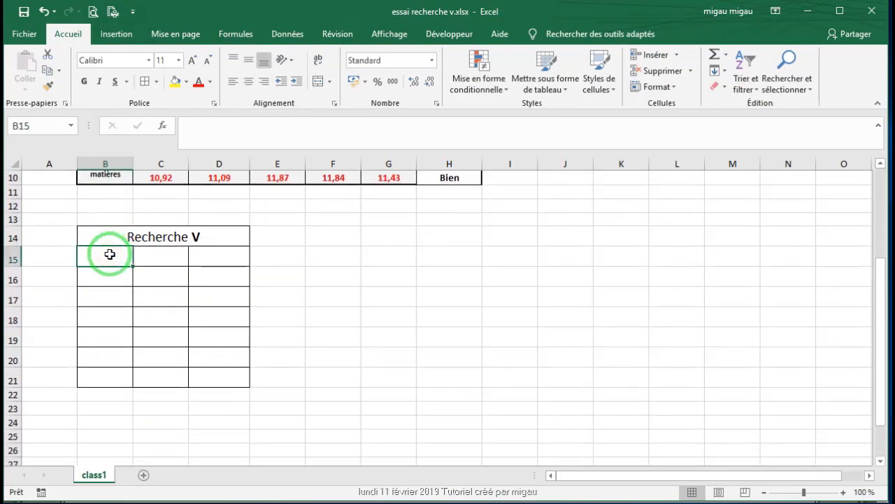
scroll(110, 252, "up", 3)
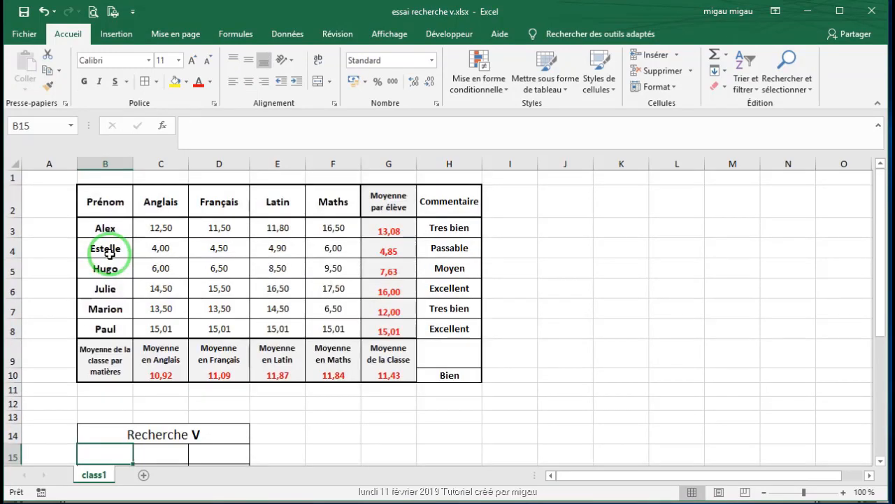
scroll(119, 200, "down", 2)
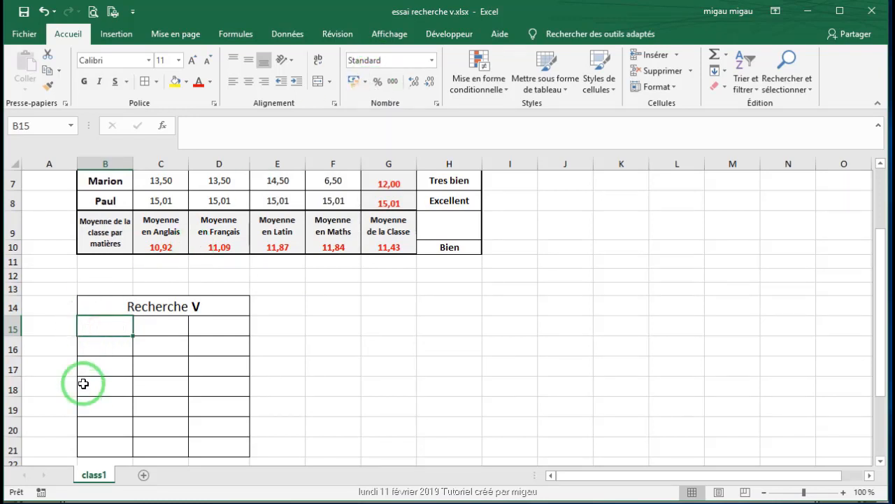
left_click(189, 127)
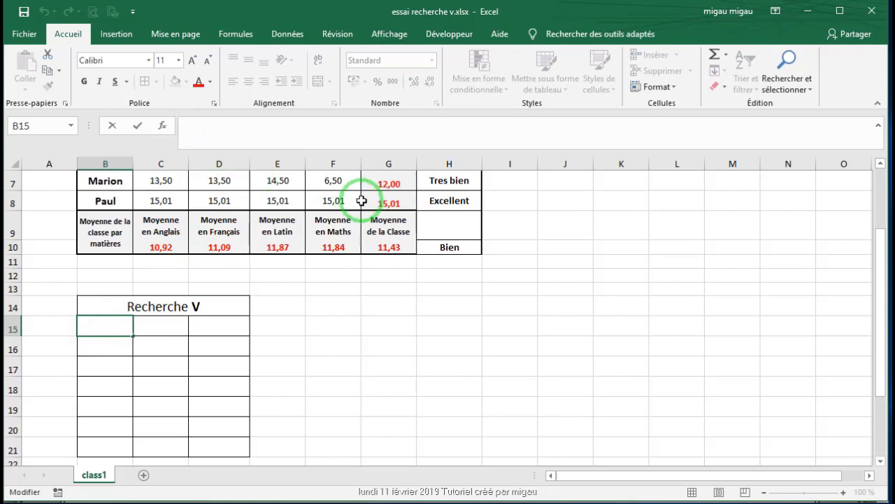
type("=")
scroll(356, 256, "up", 2)
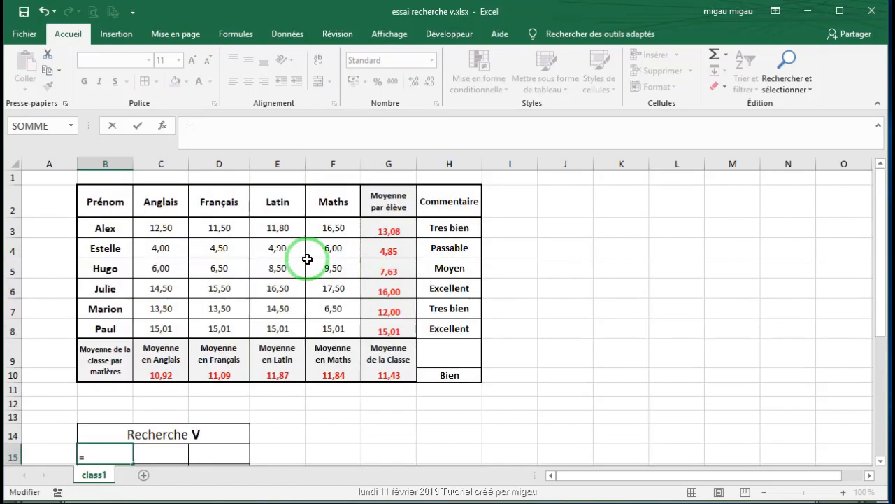
left_click(110, 202)
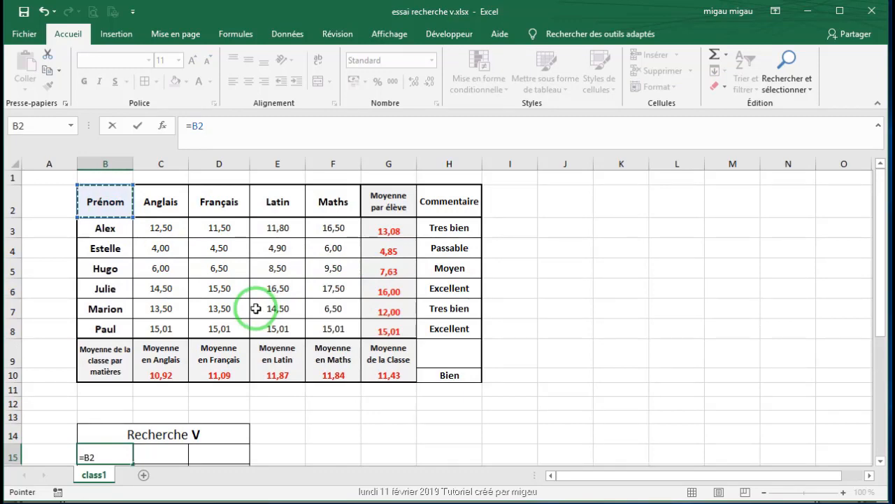
key("Return")
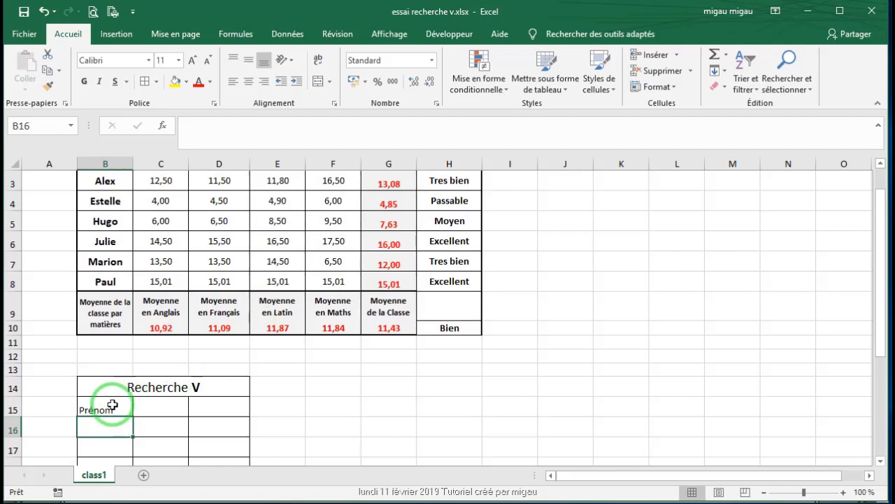
- Fill the formula from B15 down through B21 to bring the students' first names into the Recherche V table
scroll(112, 405, "down", 1)
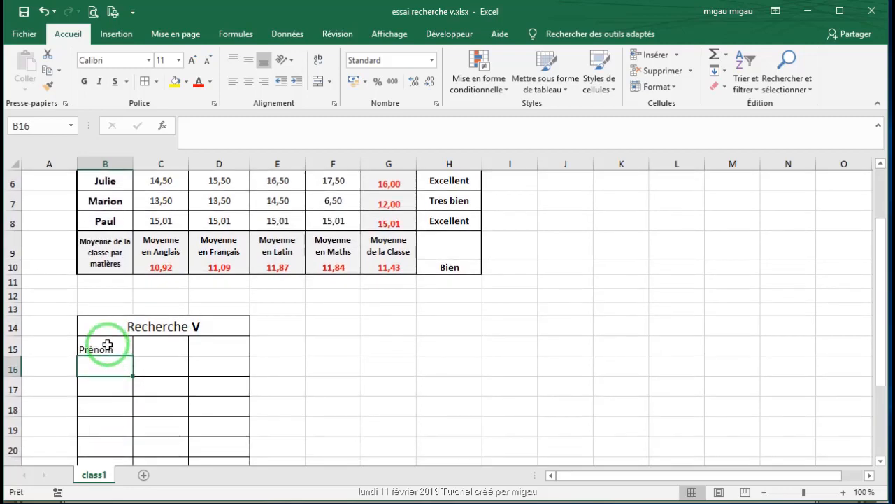
scroll(110, 344, "up", 2)
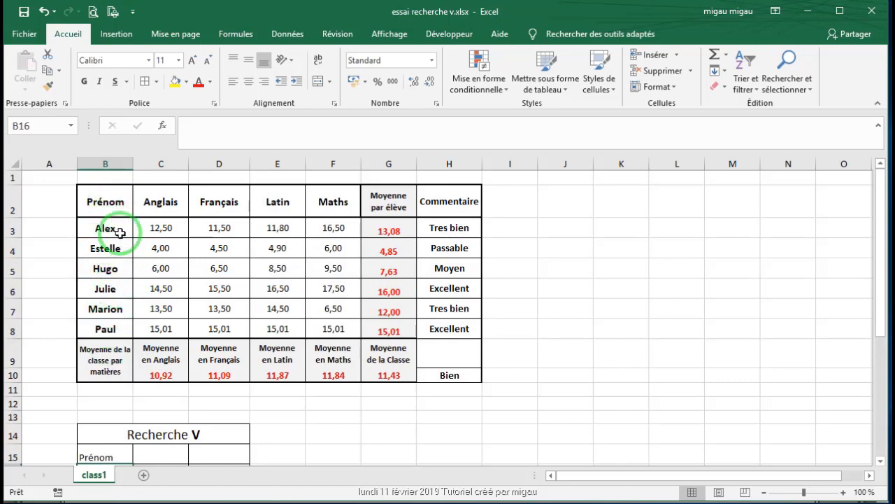
scroll(110, 244, "down", 3)
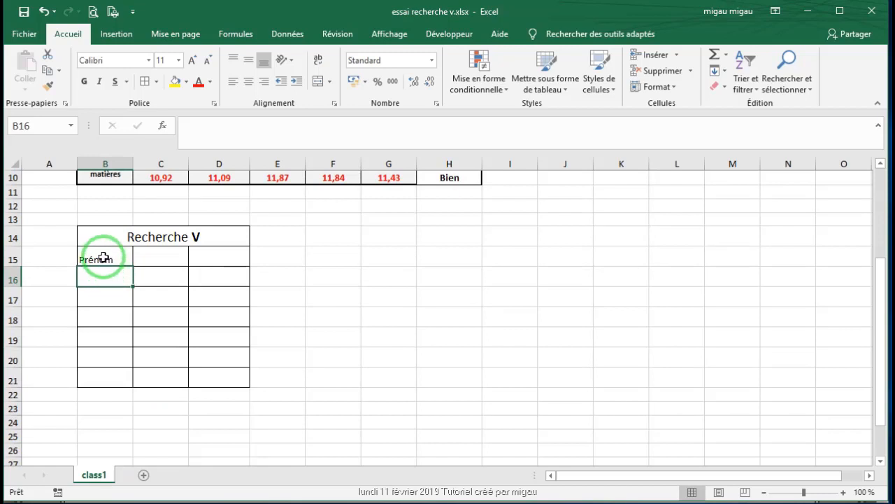
left_click(107, 258)
left_click_drag(107, 257, 117, 378)
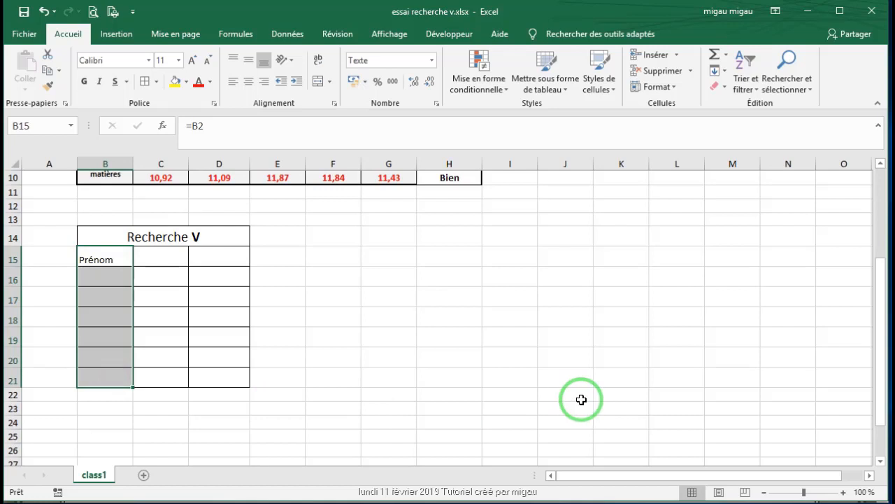
key("ctrl+b")
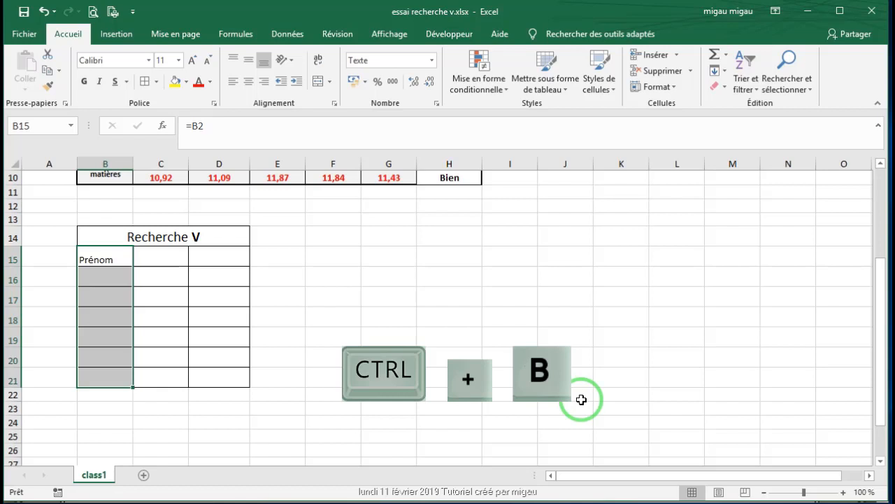
key("ctrl+b")
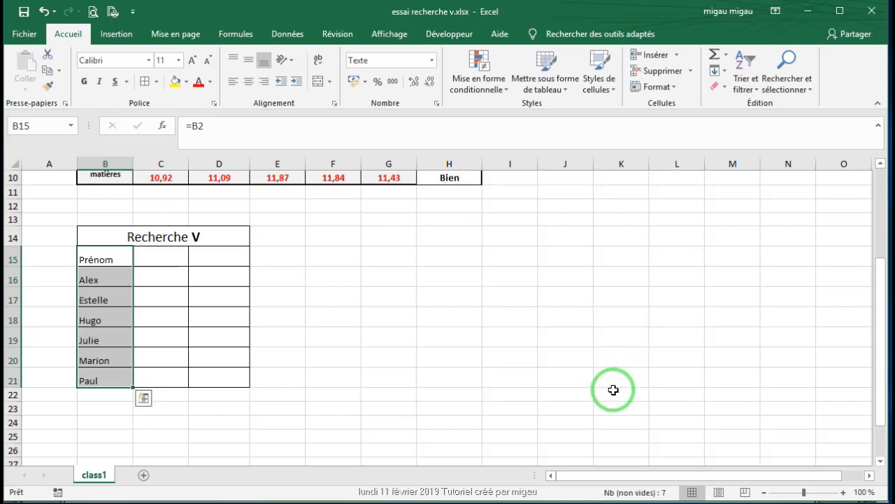
left_click(389, 449)
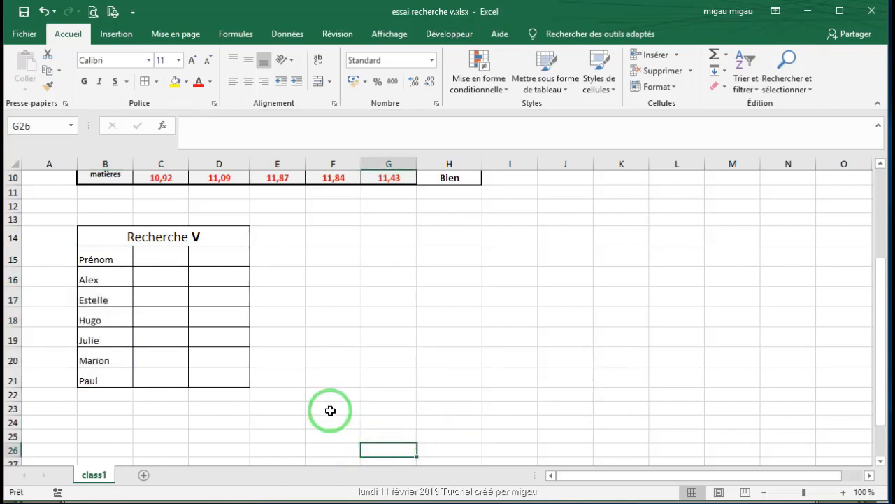
- Link cell C15 of the Recherche V table to the Moyenne par élève header with the formula =G2
scroll(330, 410, "up", 3)
scroll(286, 410, "down", 4)
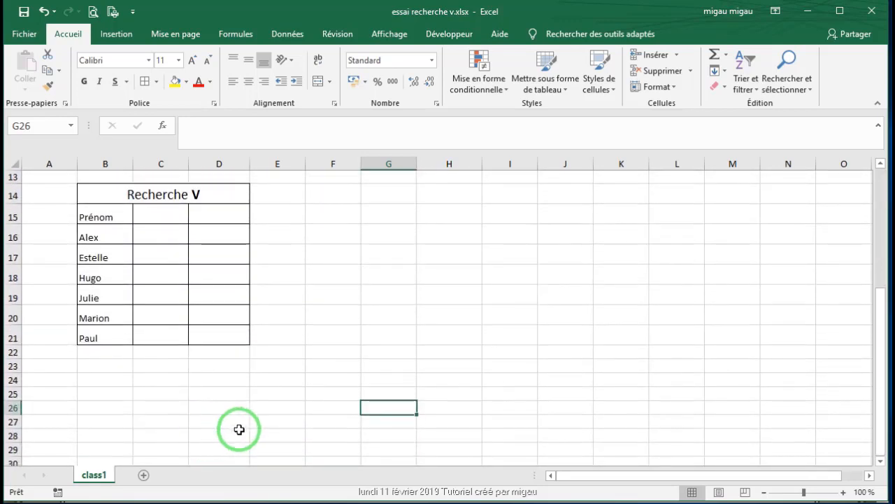
scroll(259, 413, "up", 5)
scroll(236, 434, "down", 1)
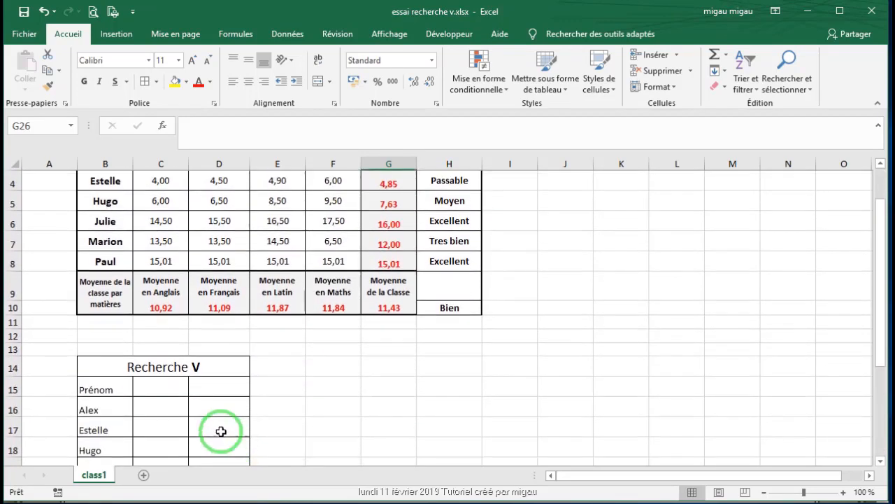
scroll(171, 392, "up", 1)
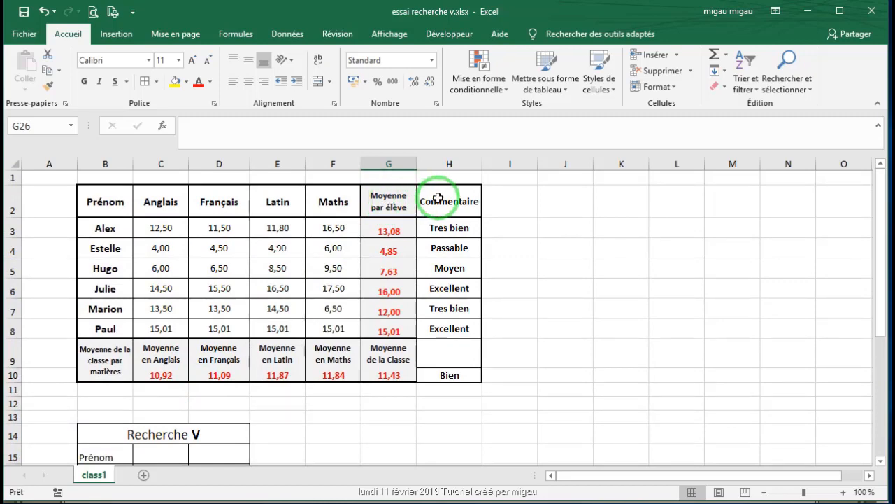
scroll(455, 230, "down", 2)
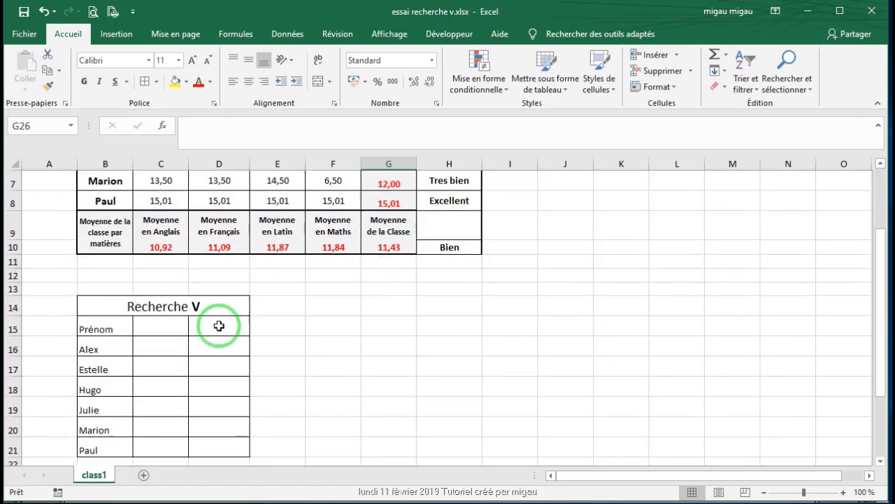
left_click(156, 328)
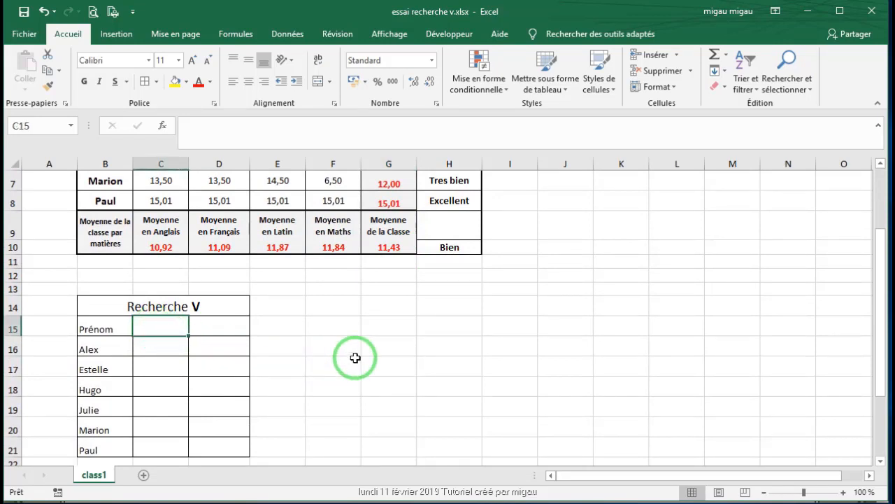
scroll(401, 362, "up", 2)
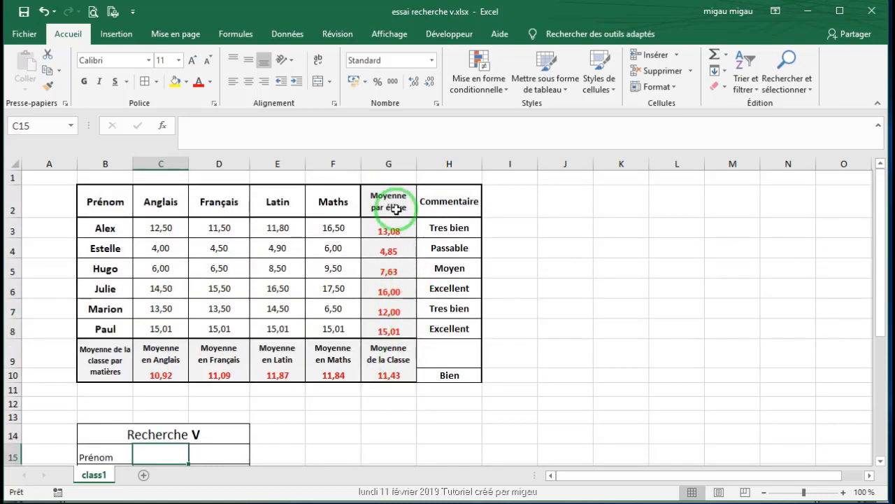
scroll(350, 301, "down", 2)
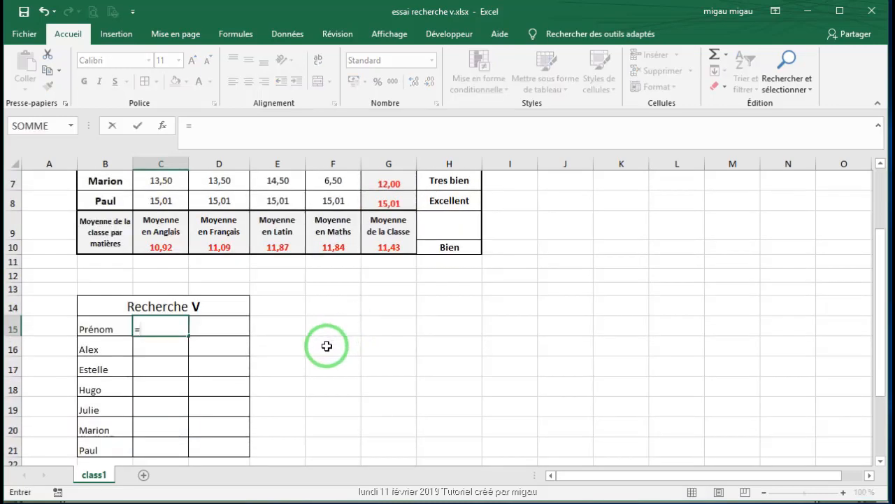
scroll(394, 382, "up", 2)
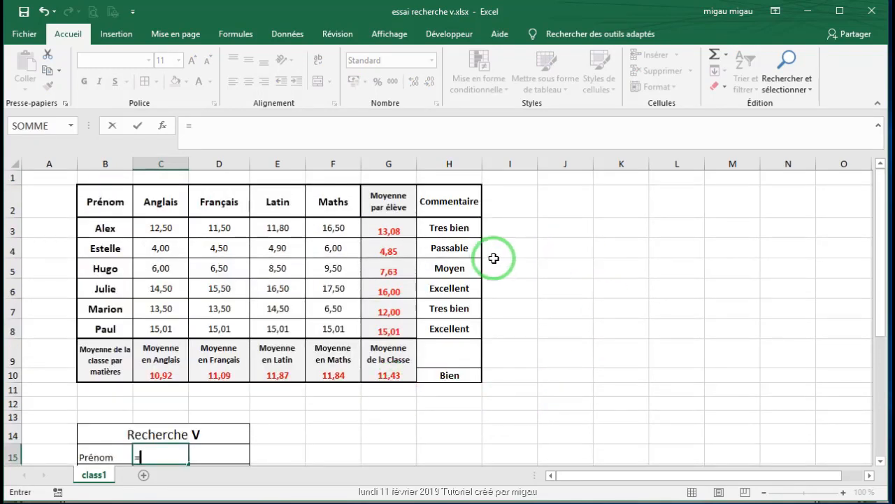
left_click(387, 202)
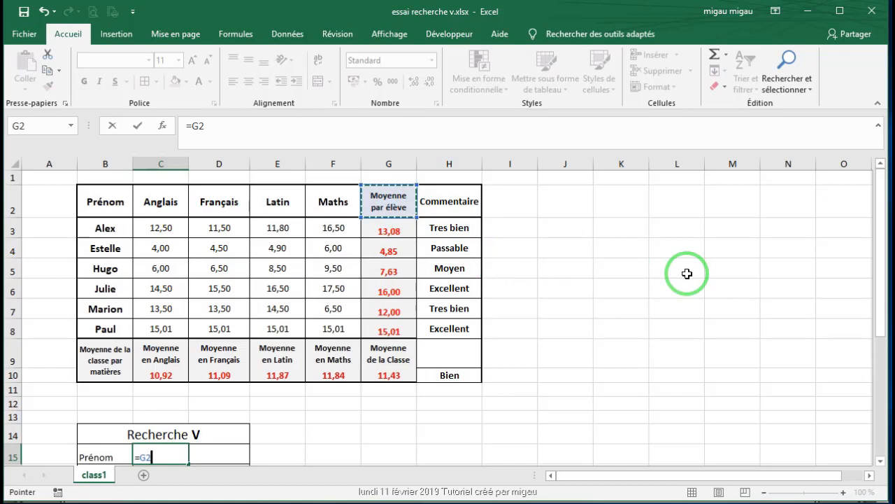
key("Return")
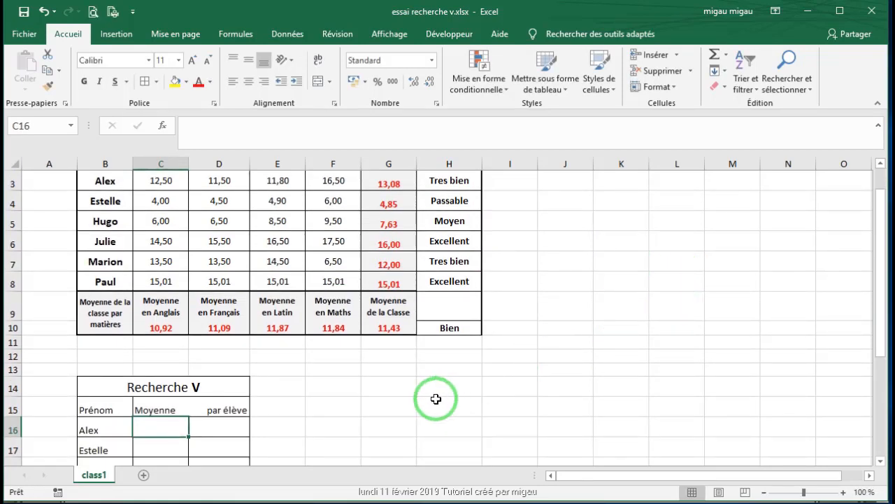
- Increase the height of row 15, the Recherche V header row, to about twice its size
left_click(230, 409)
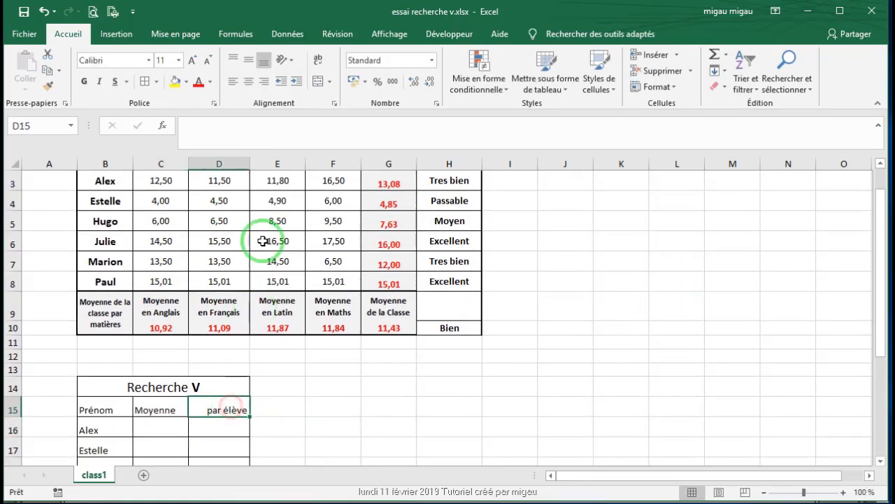
left_click(144, 410)
scroll(350, 200, "up", 1)
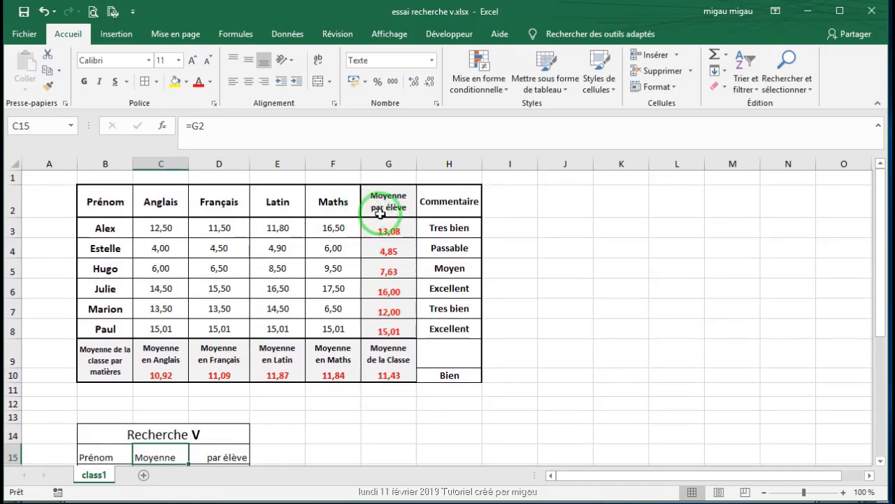
scroll(279, 304, "down", 2)
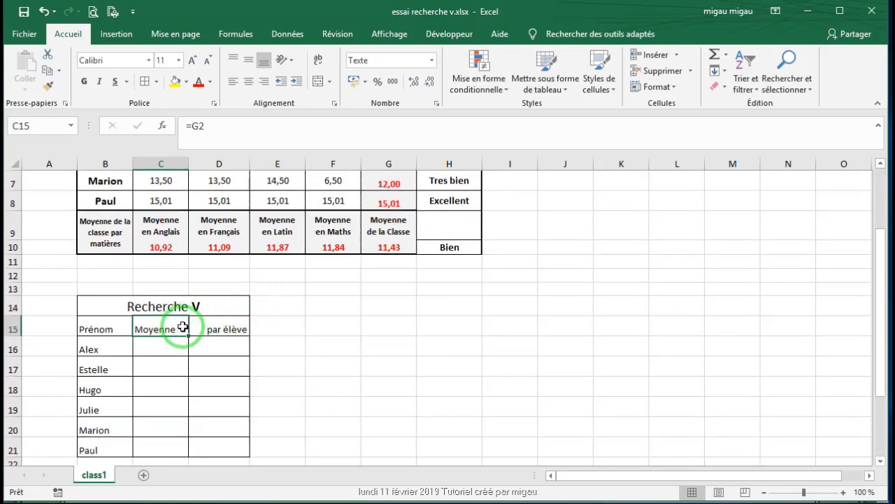
scroll(512, 289, "up", 2)
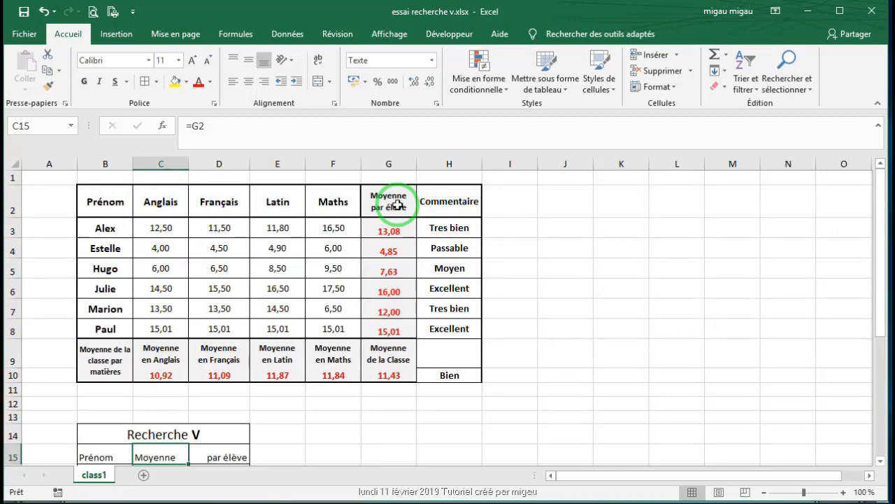
scroll(396, 204, "down", 1)
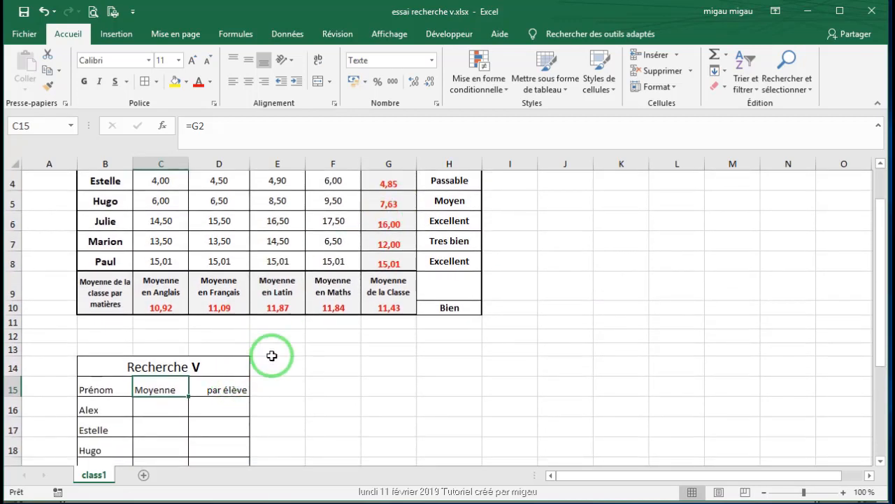
key("Left")
scroll(335, 423, "down", 2)
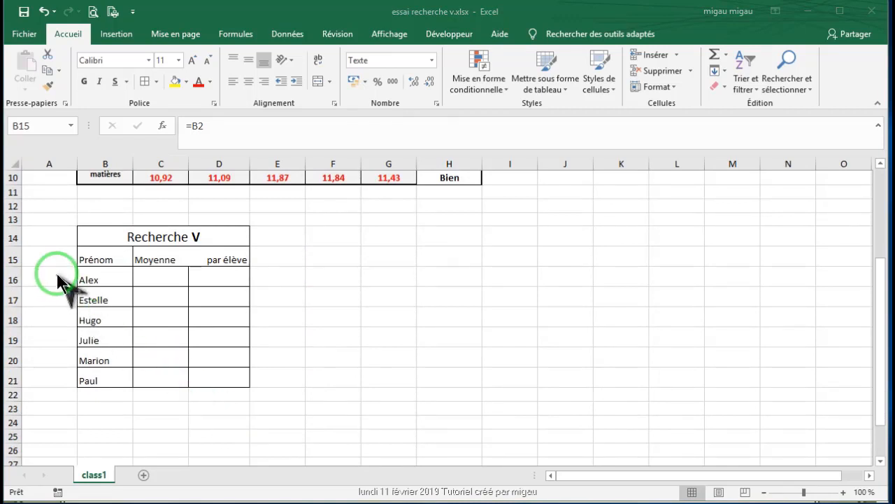
left_click(14, 265)
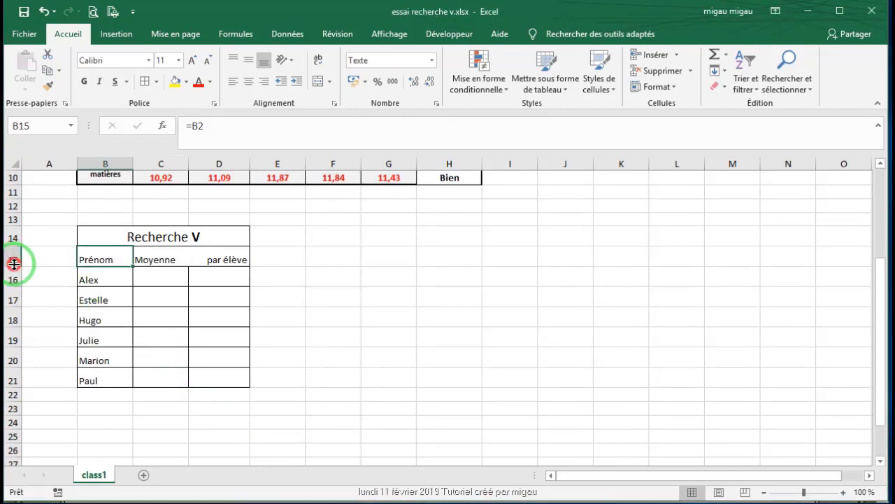
left_click_drag(13, 265, 10, 289)
left_click(140, 274)
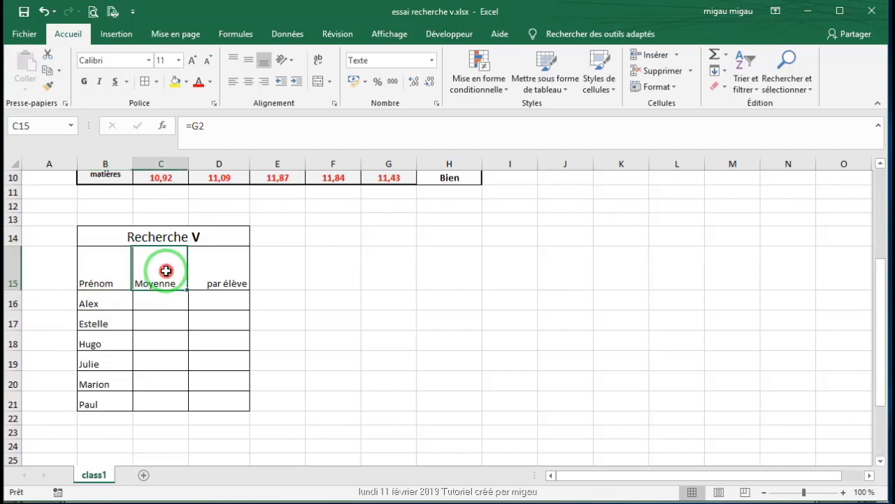
- Wrap the text in header cell C15 and reduce the height of row 15 to fit its two lines
right_click(167, 264)
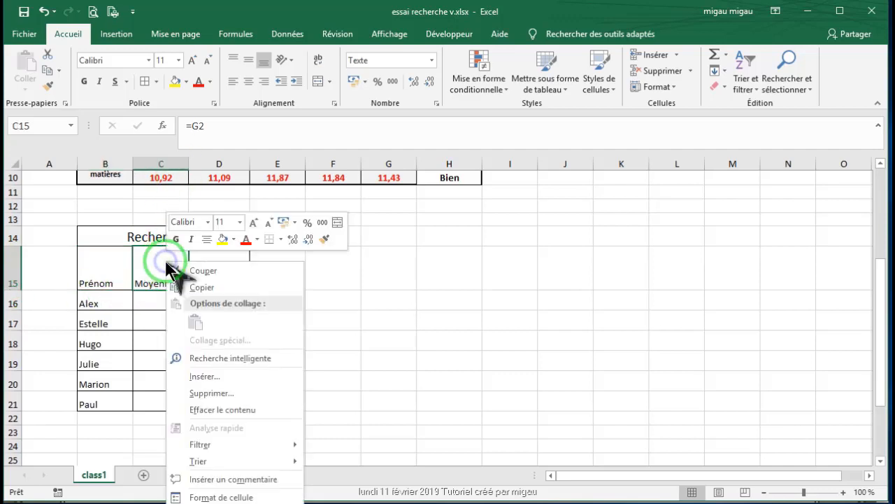
left_click(243, 497)
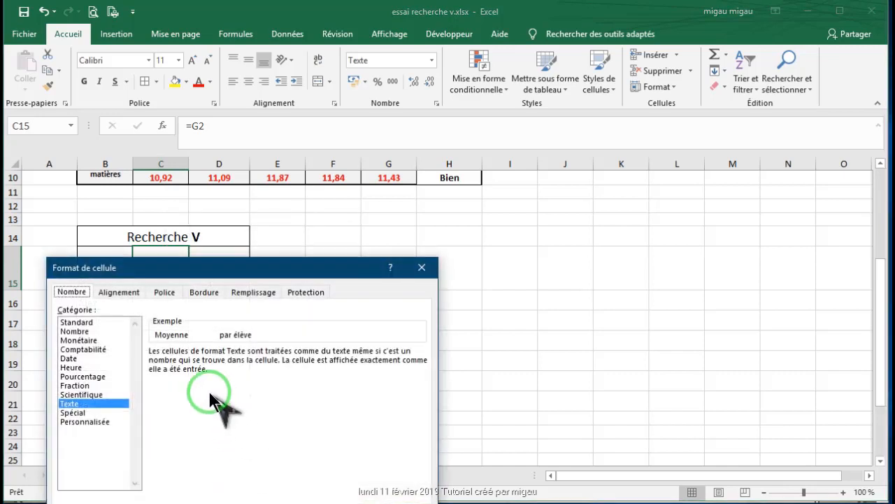
left_click(125, 292)
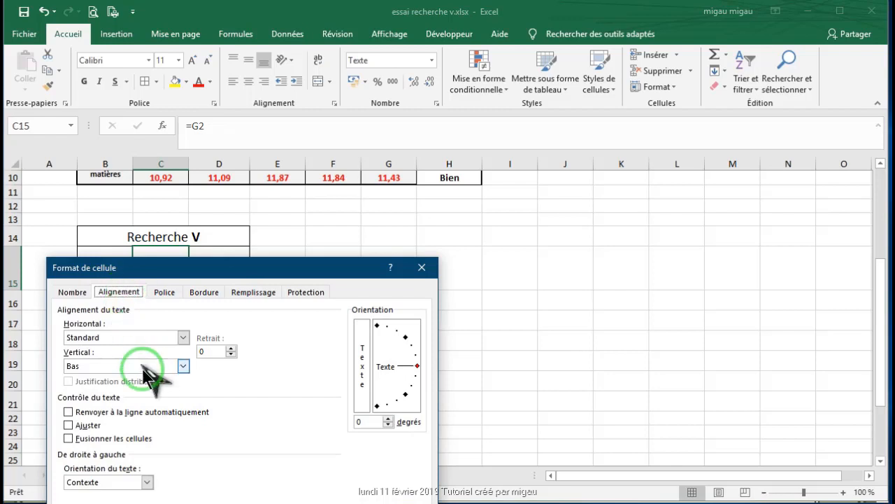
left_click(68, 413)
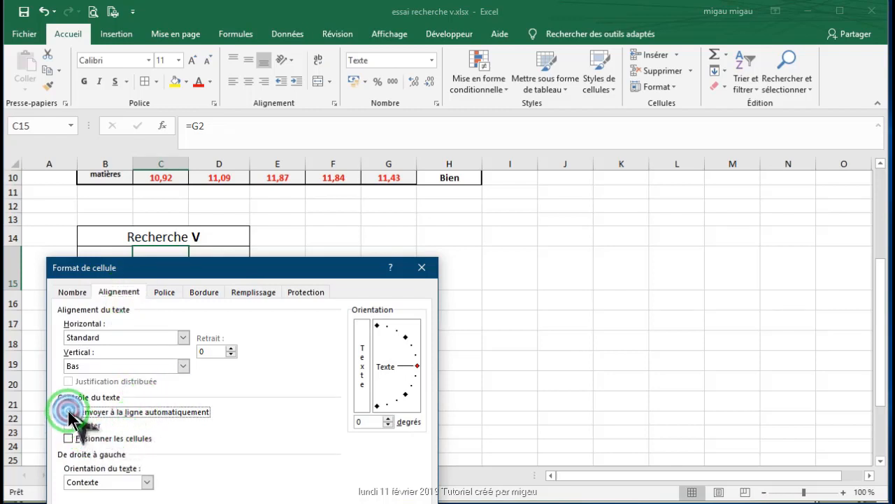
key("Return")
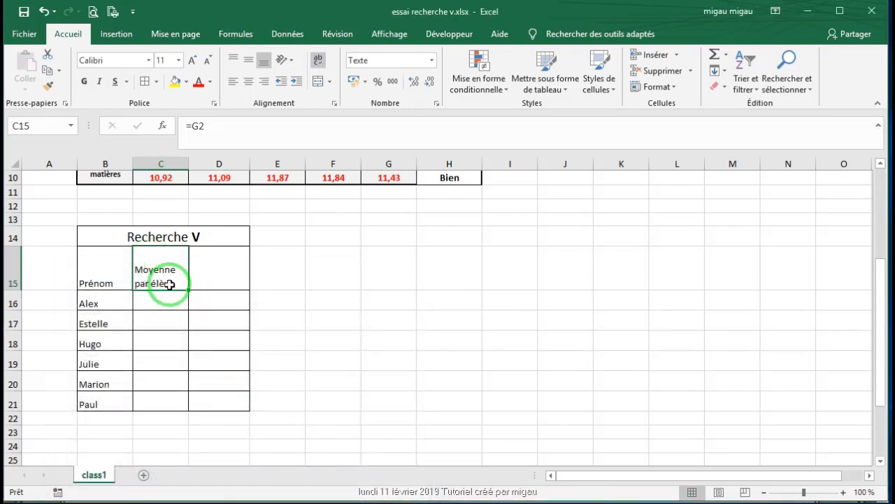
left_click_drag(15, 289, 16, 274)
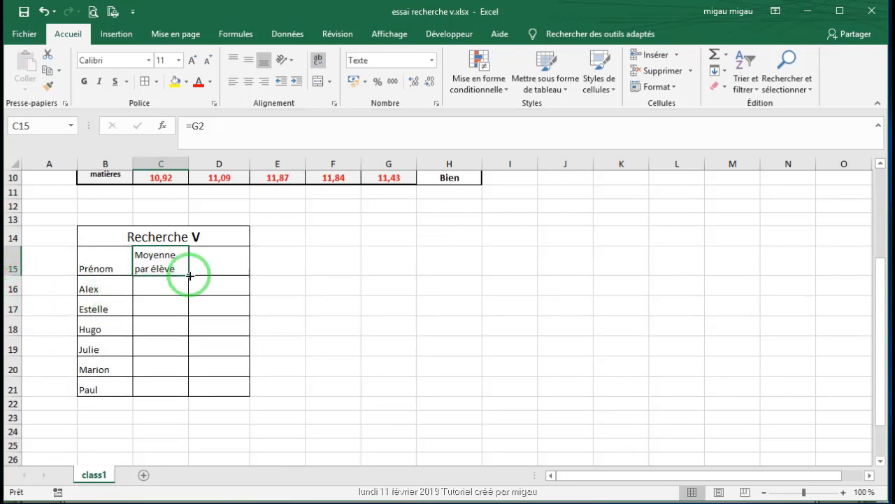
- Link cell D15 of the Recherche V table to the Commentaire header with the formula =H2
left_click(218, 260)
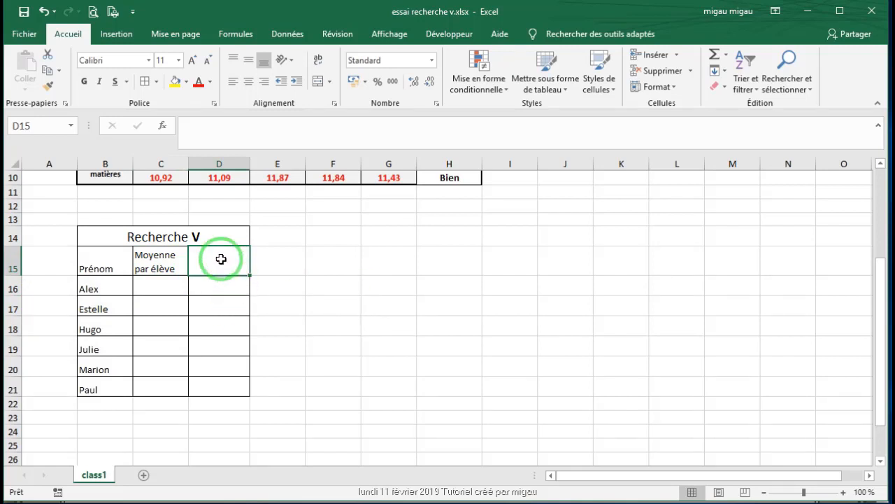
scroll(294, 280, "up", 1)
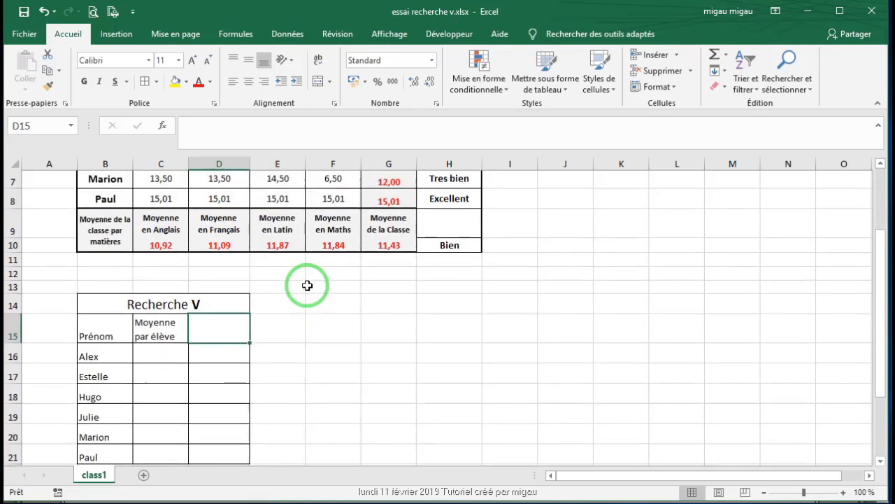
left_click(155, 330)
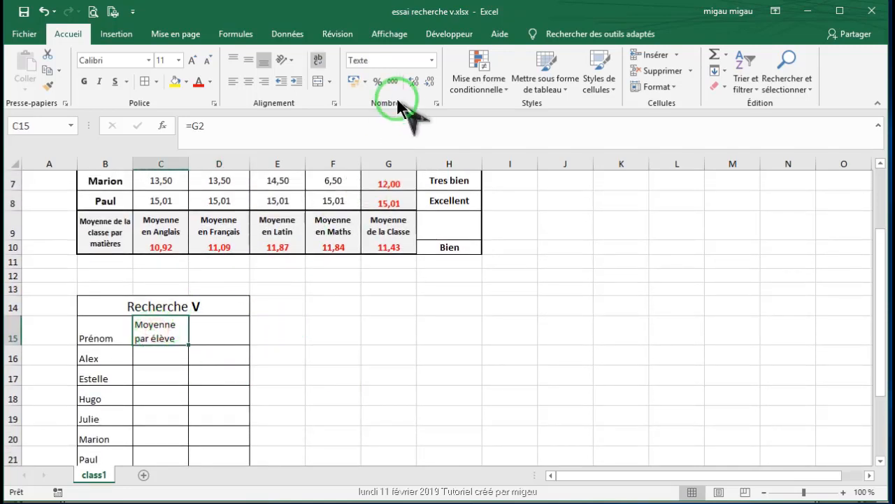
scroll(419, 367, "up", 2)
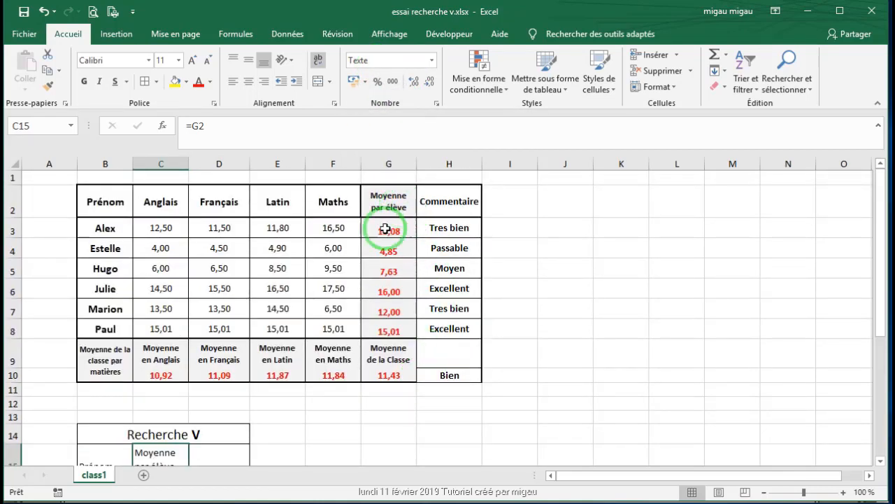
scroll(386, 226, "down", 2)
left_click(221, 336)
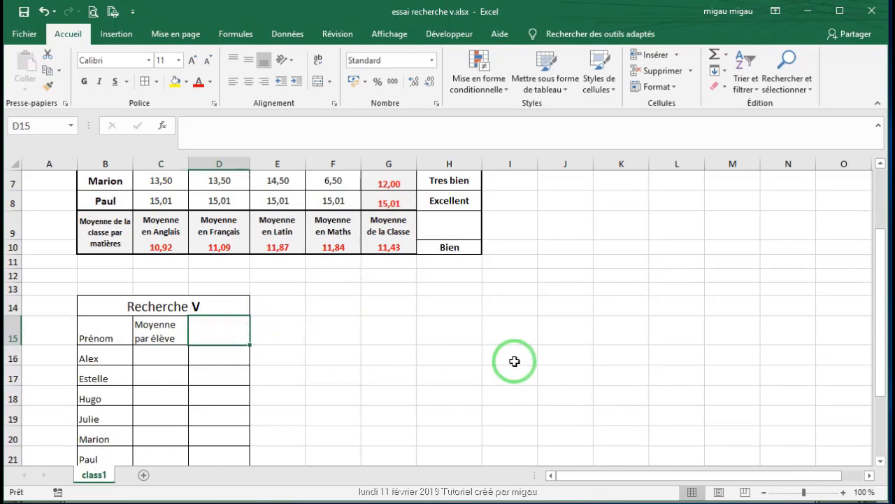
type("=")
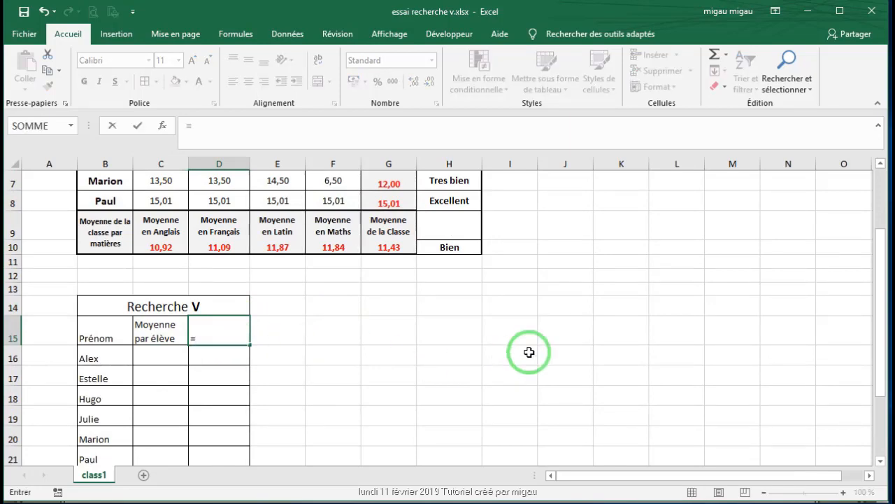
scroll(612, 350, "up", 2)
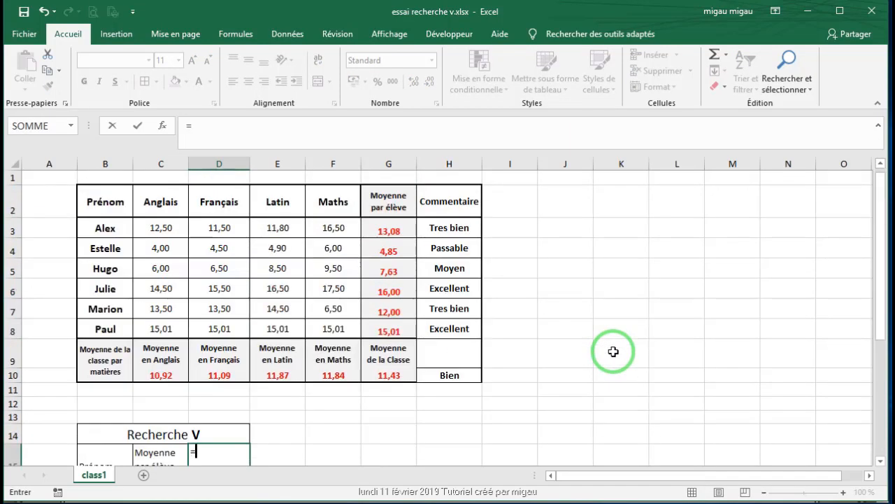
left_click(464, 203)
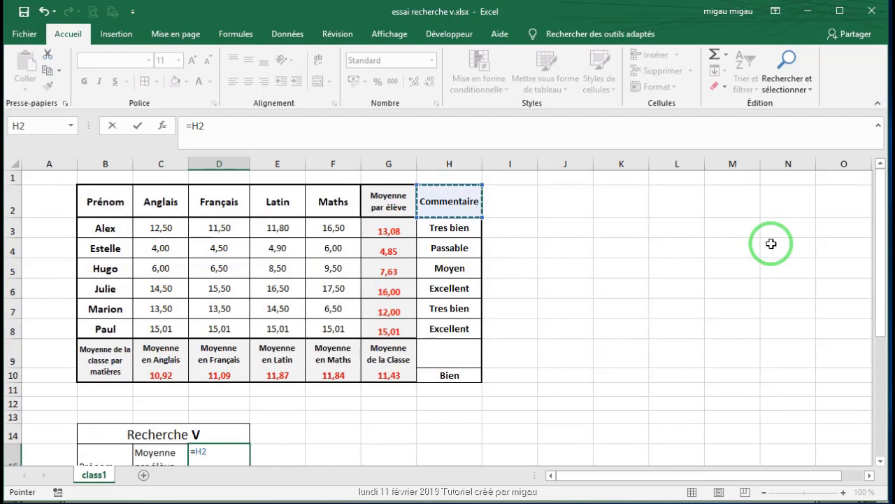
key("Return")
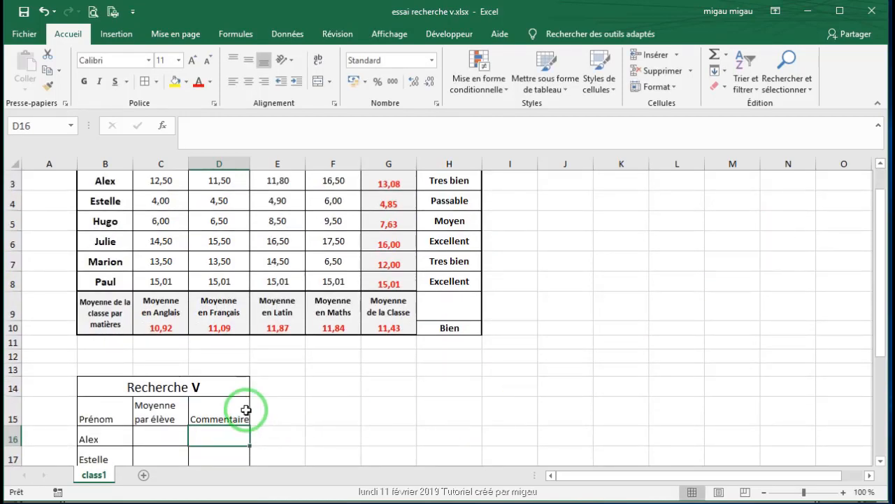
- Make the headers B15:D15 and the first names B16:B21 of the Recherche V table bold at font size 12
scroll(120, 413, "down", 2)
left_click_drag(119, 290, 221, 289)
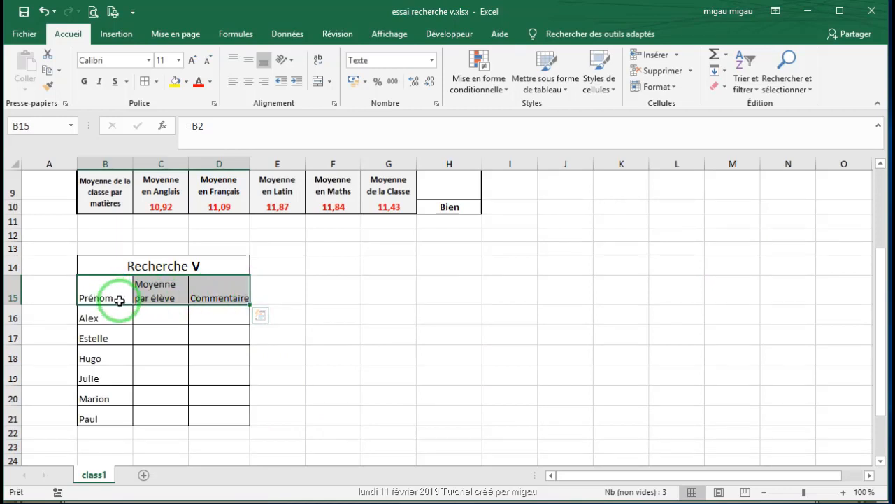
left_click_drag(94, 291, 198, 288)
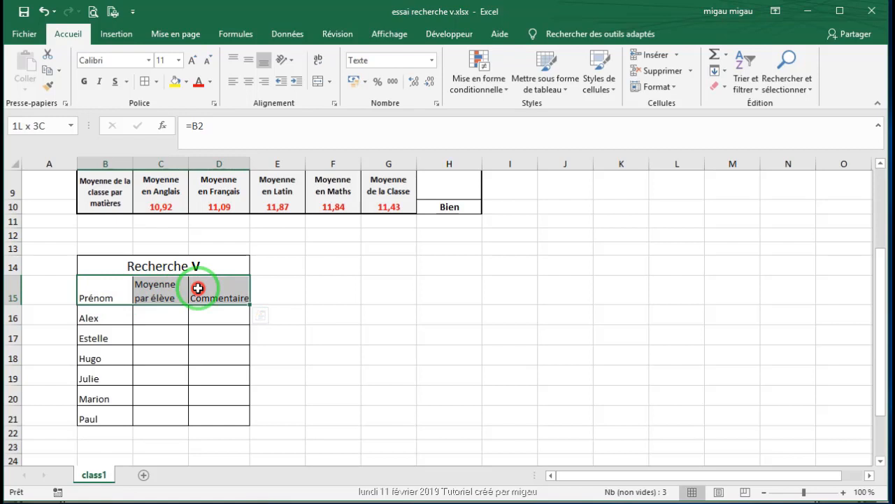
left_click_drag(198, 288, 194, 291)
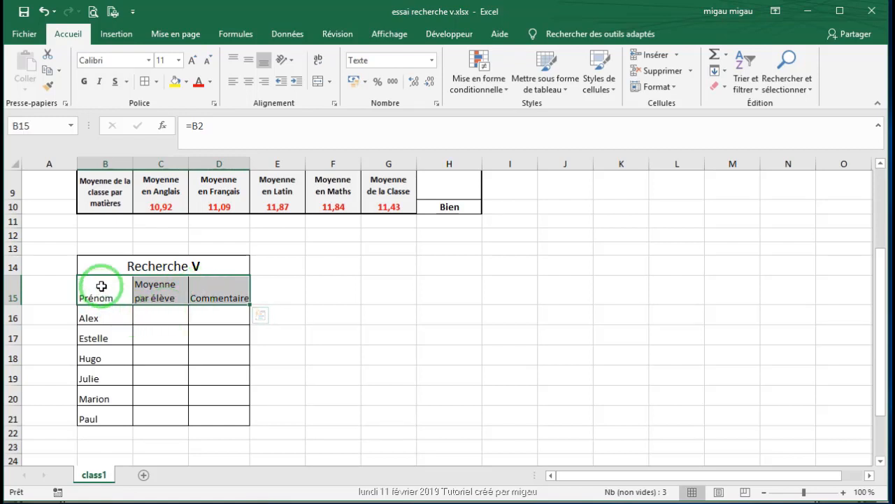
left_click_drag(100, 316, 104, 415)
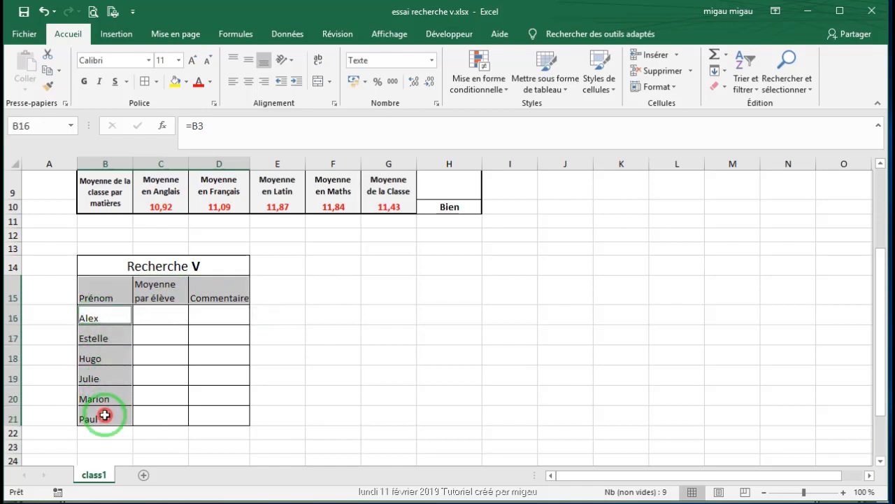
left_click(84, 81)
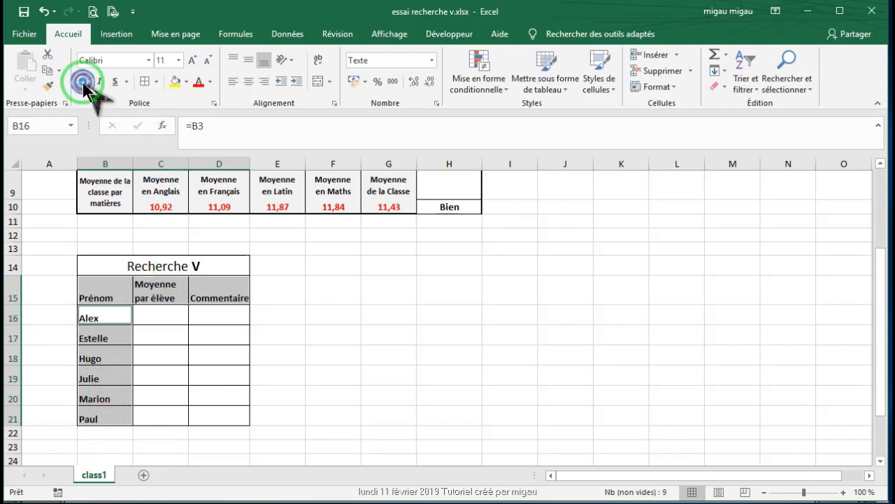
left_click(192, 61)
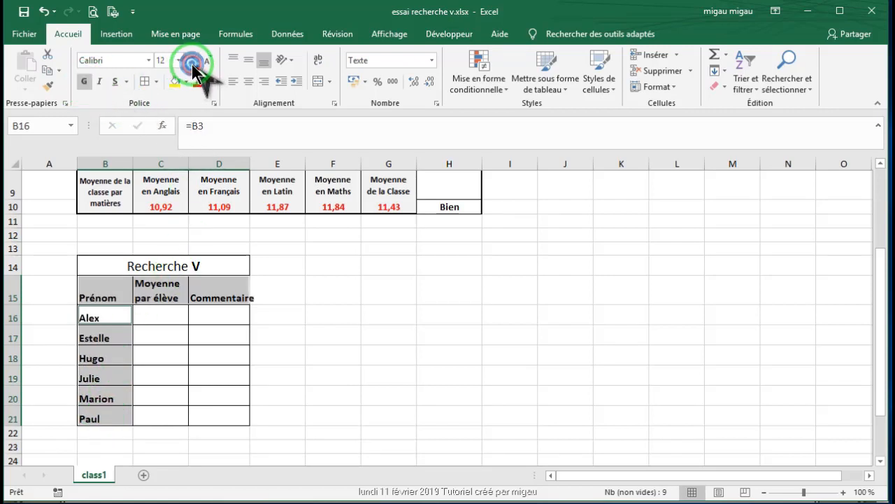
- Center the Recherche V headers and first names horizontally and vertically, and remove their bold formatting
left_click(247, 81)
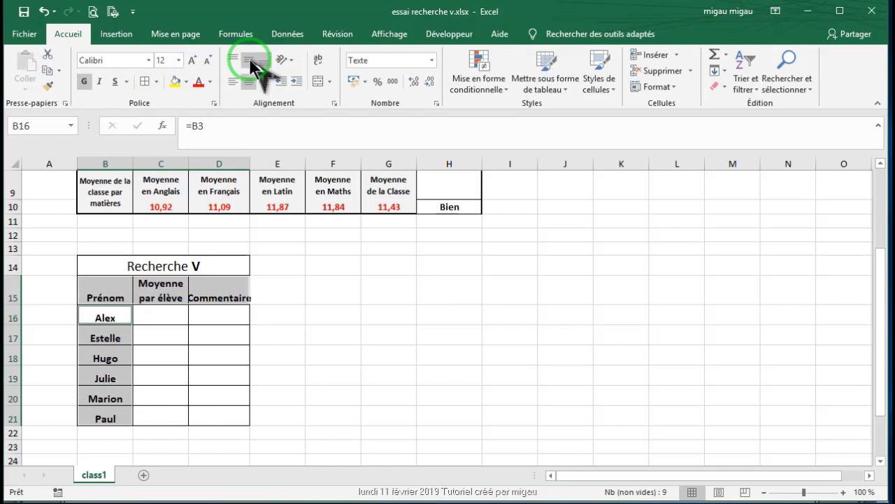
left_click(249, 59)
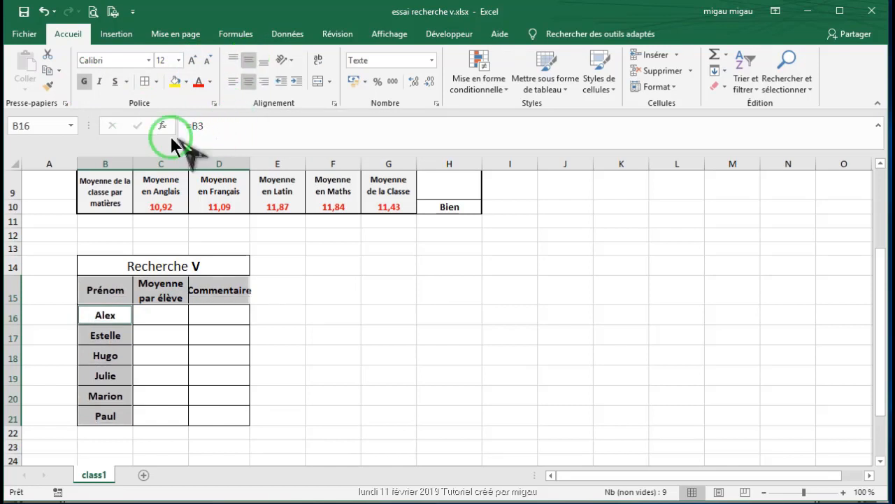
left_click(83, 82)
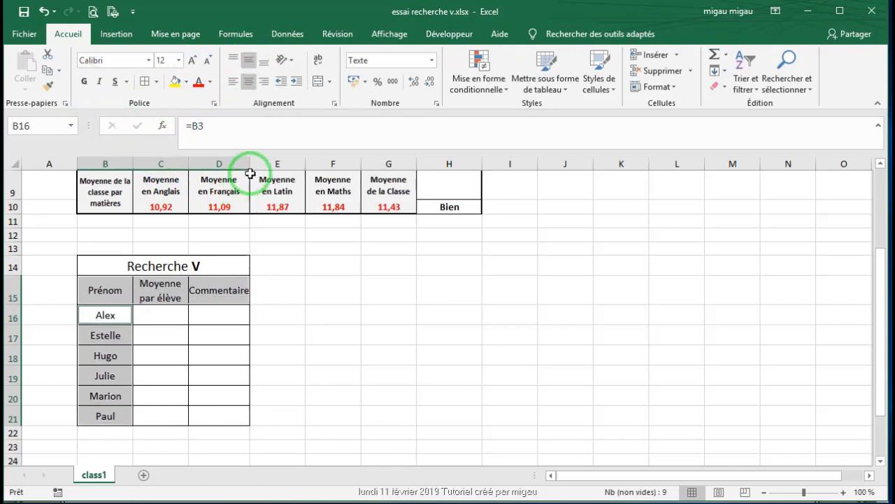
left_click(283, 314)
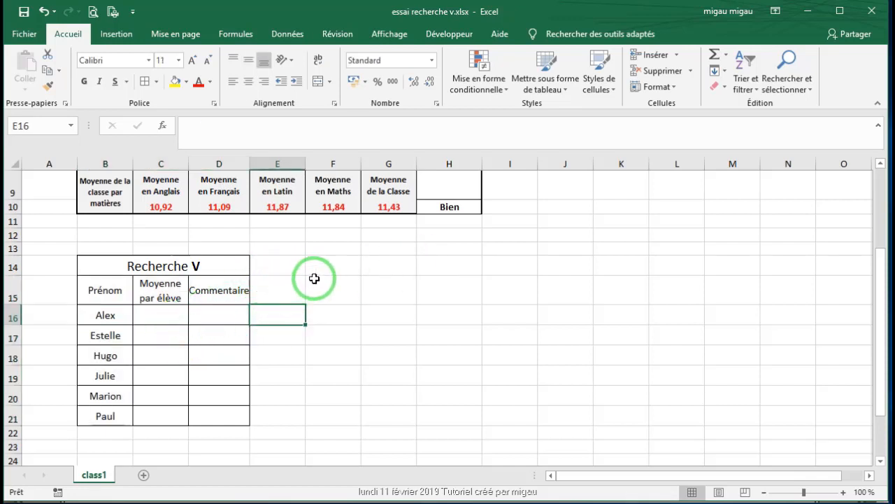
- Compare the empty Moyenne par élève and Commentaire columns of the Recherche V table with the matching columns of the grades table
scroll(308, 282, "up", 1)
scroll(294, 293, "down", 1)
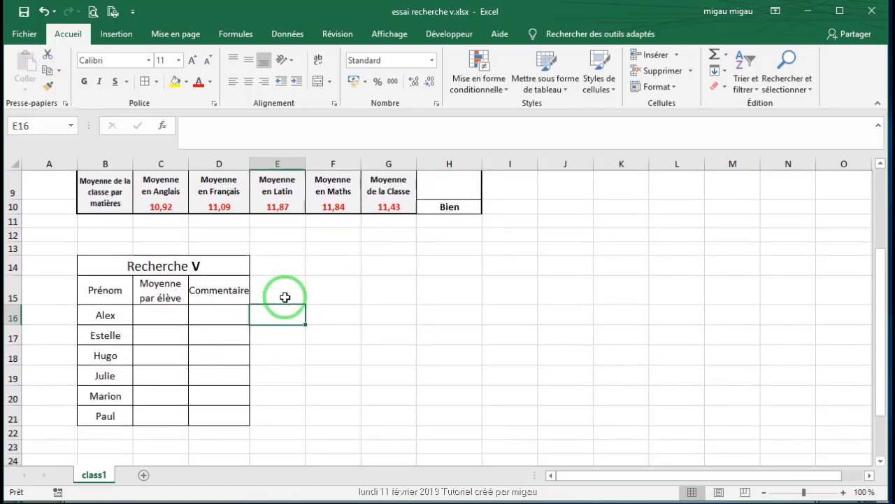
left_click(158, 318)
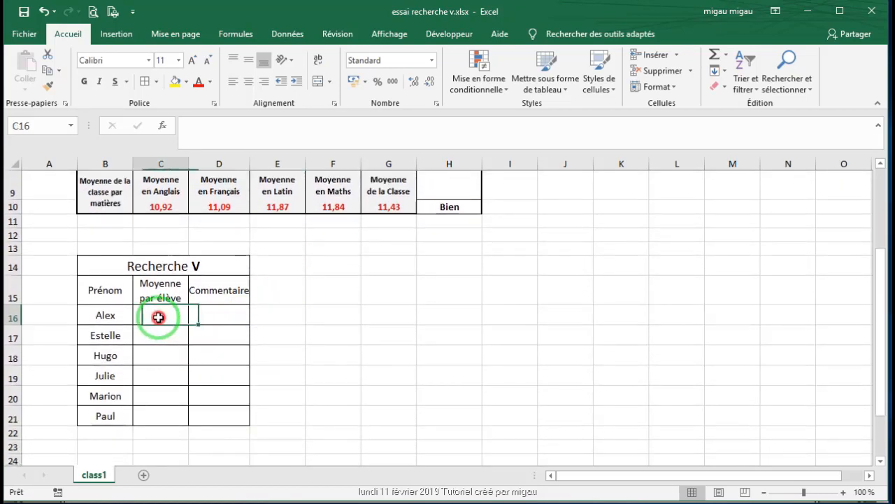
left_click(208, 315)
scroll(290, 304, "up", 3)
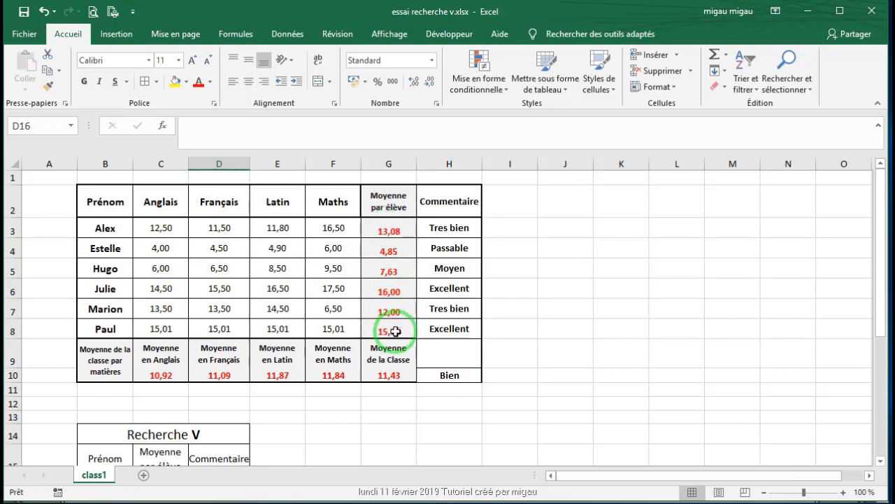
scroll(396, 331, "down", 3)
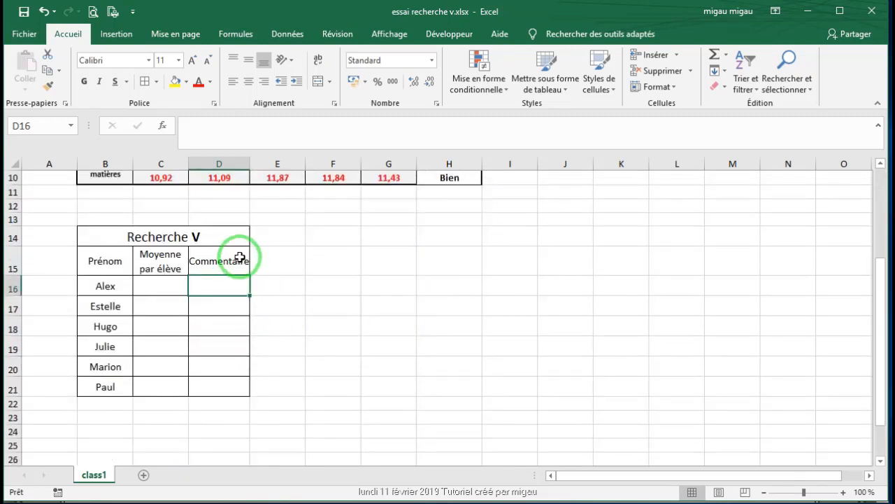
scroll(420, 243, "up", 3)
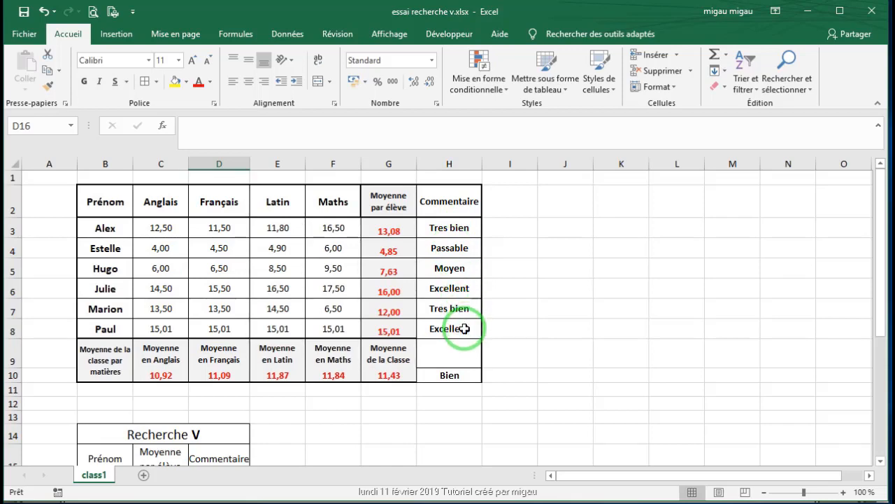
scroll(462, 323, "down", 2)
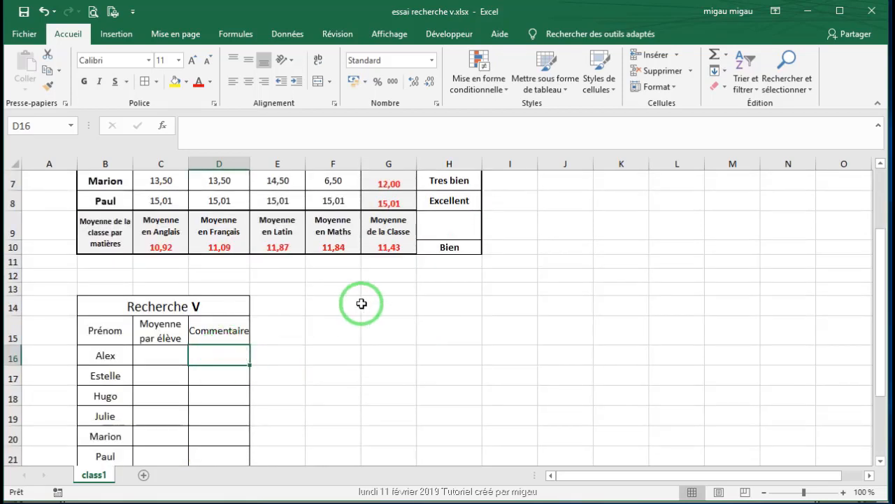
left_click(225, 313)
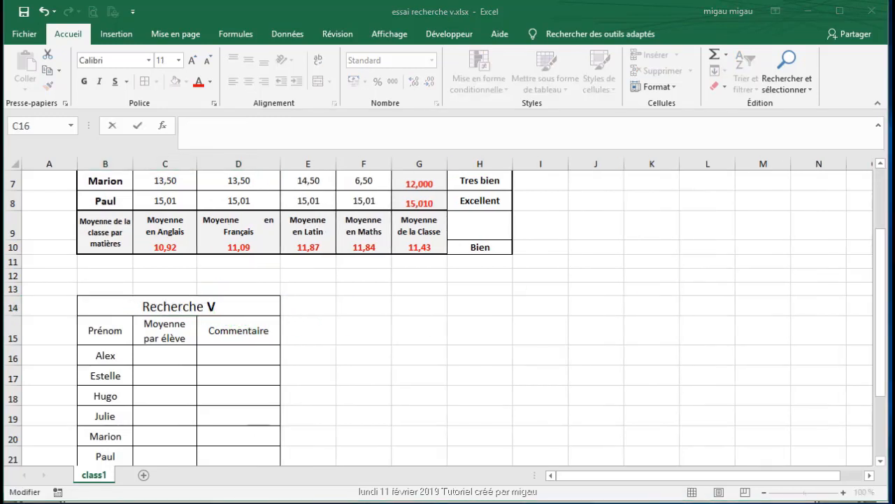
- Begin a RECHERCHEV formula in cell C16, under Moyenne par élève in the Recherche V table
left_click(157, 359)
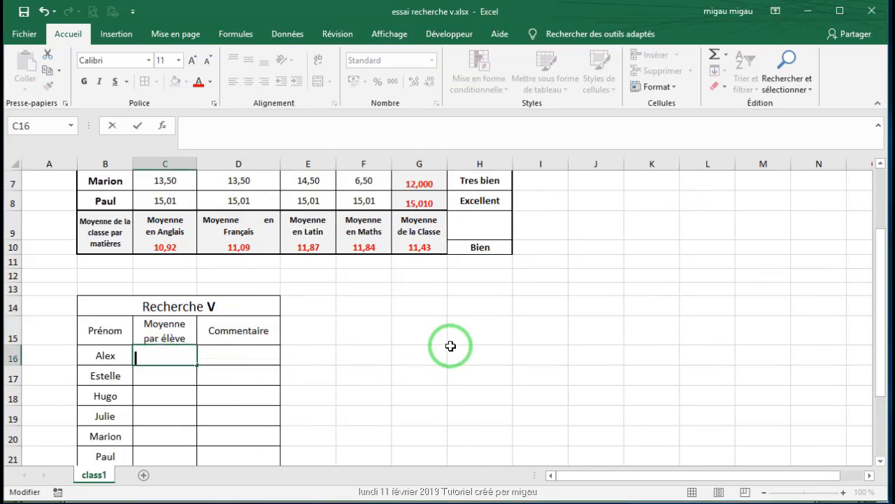
scroll(451, 345, "up", 2)
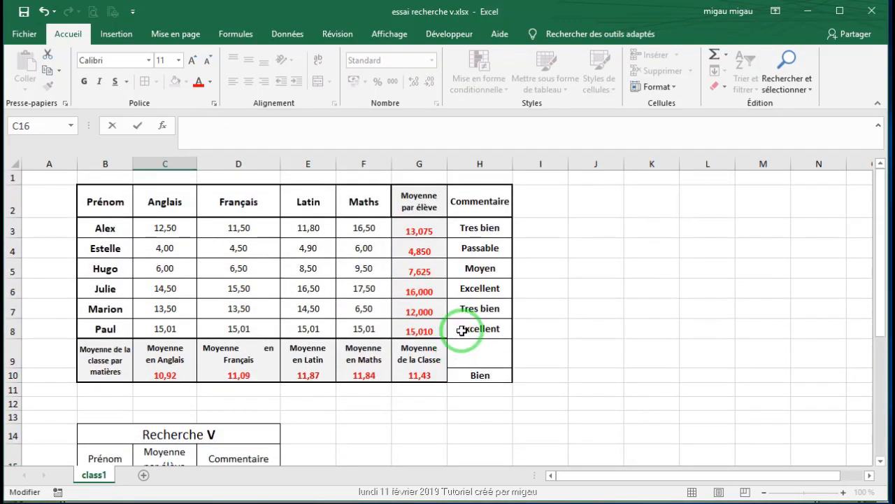
scroll(462, 330, "down", 1)
scroll(440, 336, "up", 1)
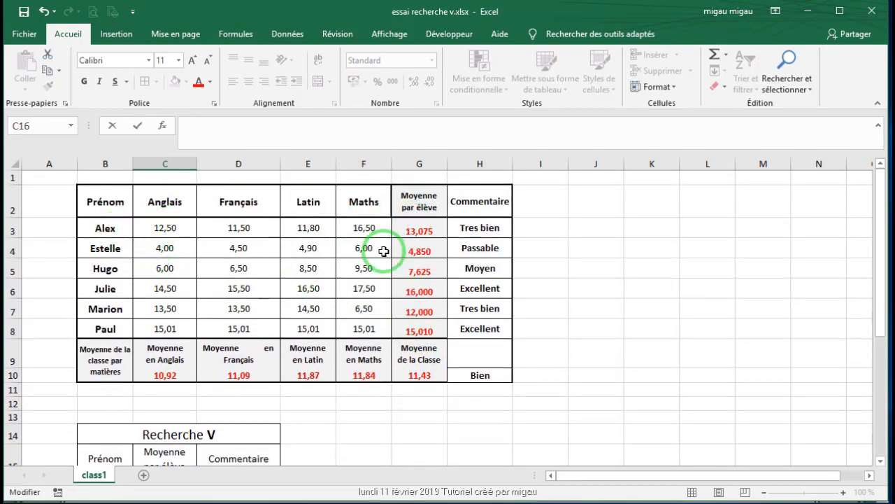
scroll(378, 256, "down", 1)
scroll(239, 333, "down", 1)
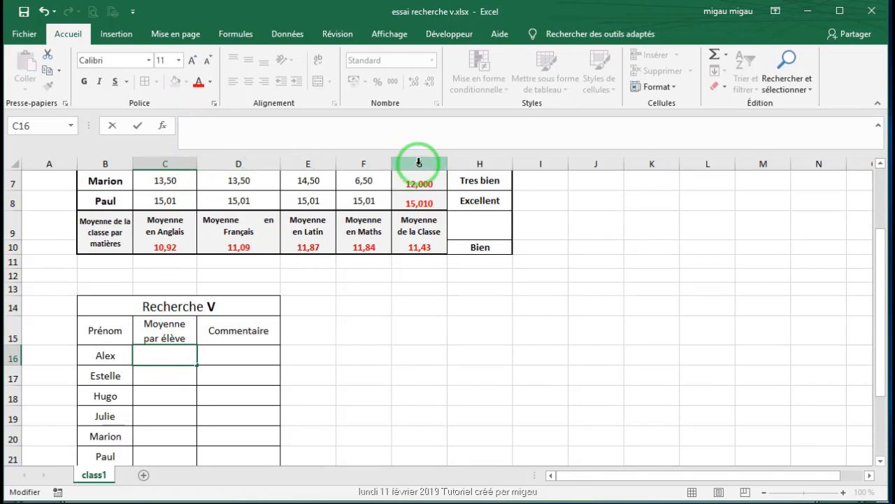
type("=R")
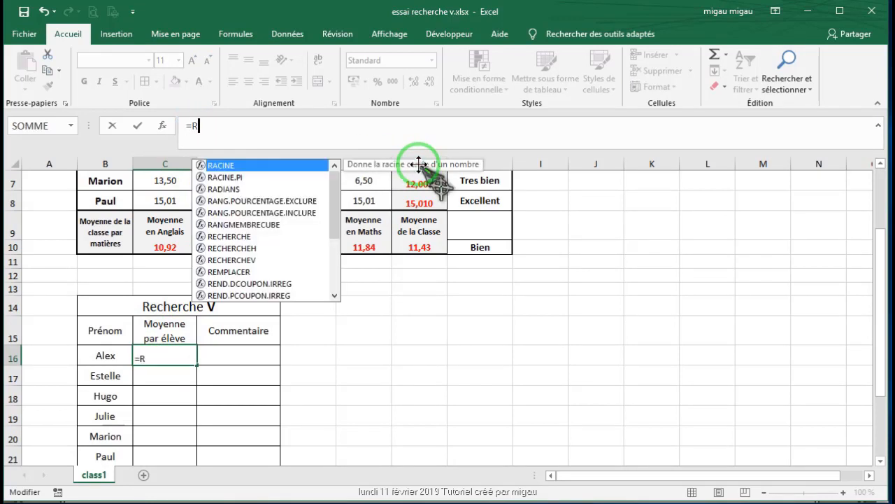
type("echerchev")
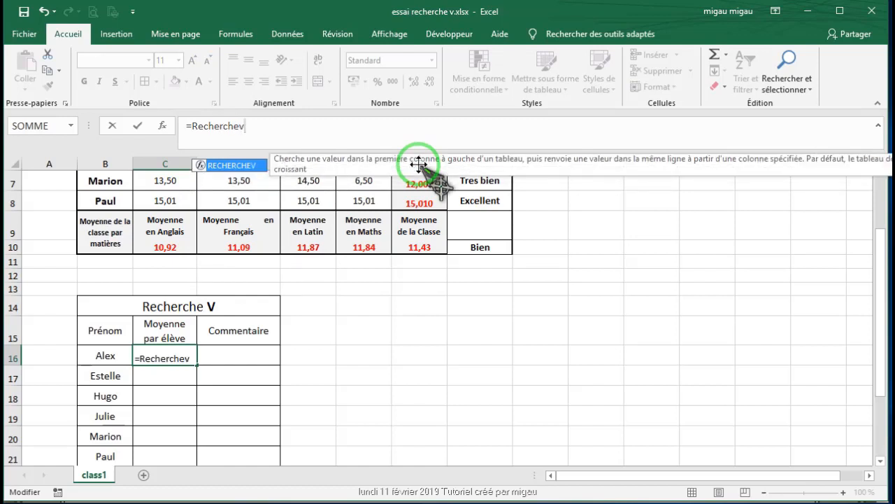
type("(")
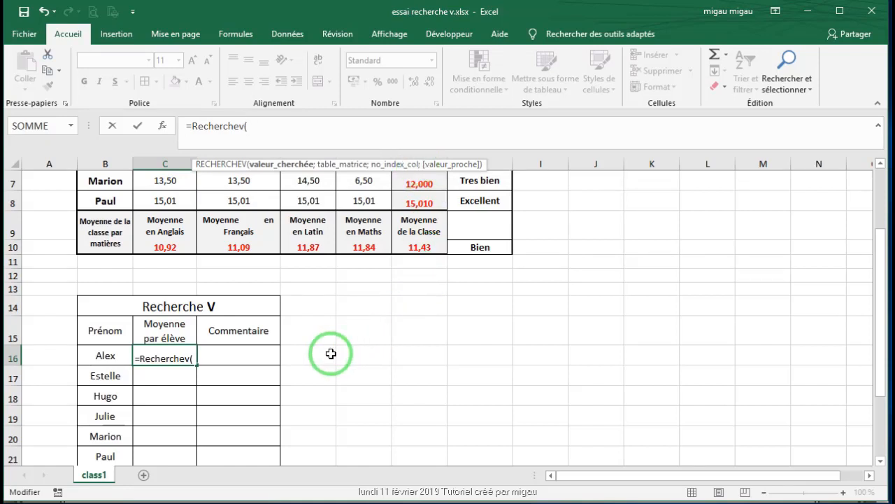
- Use cell B3, the first name at the start of the grades table, as the formula's lookup value
scroll(331, 353, "up", 1)
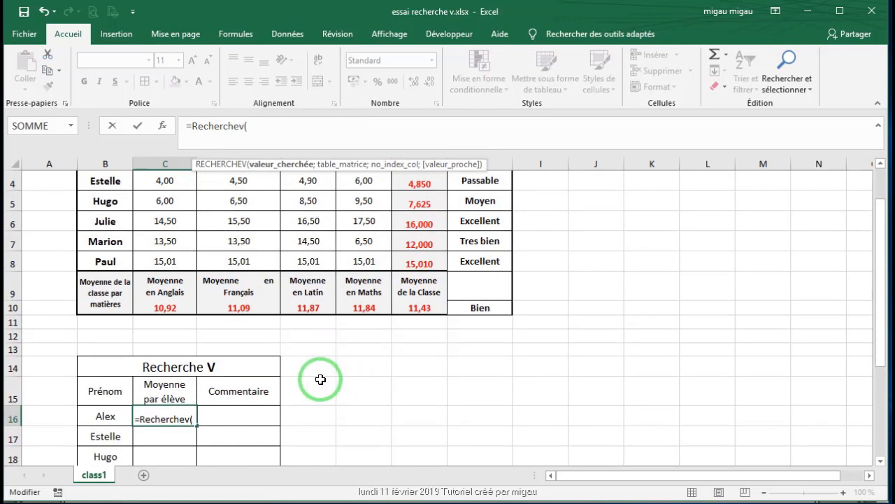
scroll(315, 380, "up", 1)
scroll(288, 378, "down", 1)
scroll(289, 377, "up", 1)
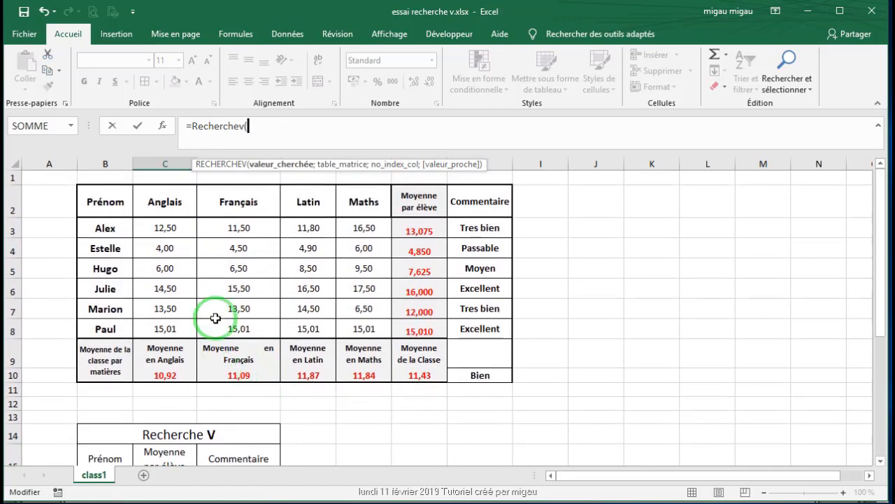
left_click(105, 229)
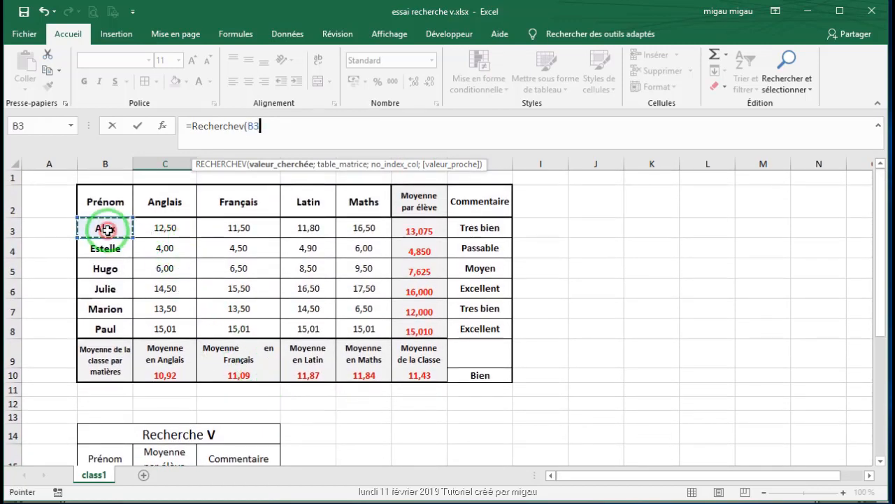
type(";")
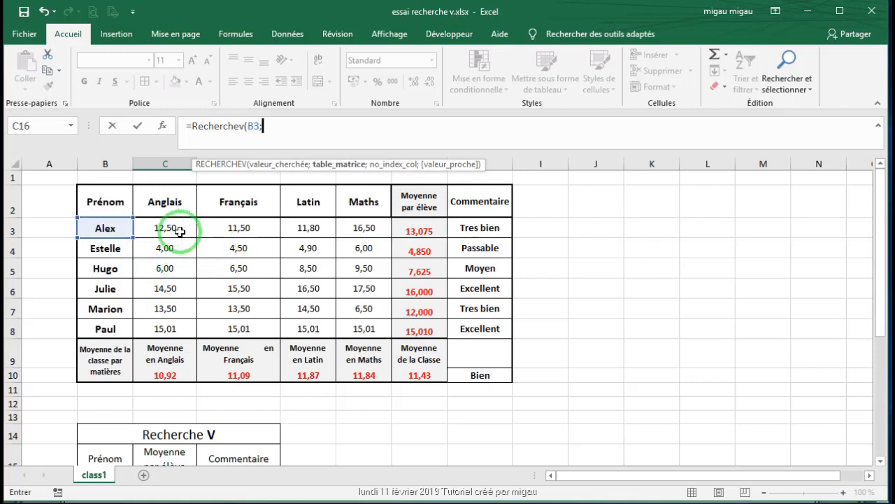
- Set the formula's lookup table to the grades data B3:H8 as the absolute reference $B$3:$H$8
left_click_drag(104, 225, 463, 323)
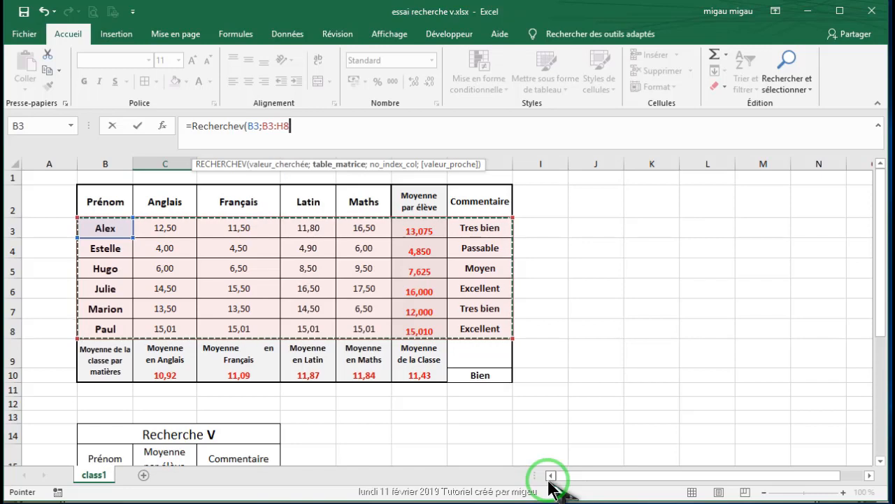
key("F4")
scroll(549, 486, "down", 3)
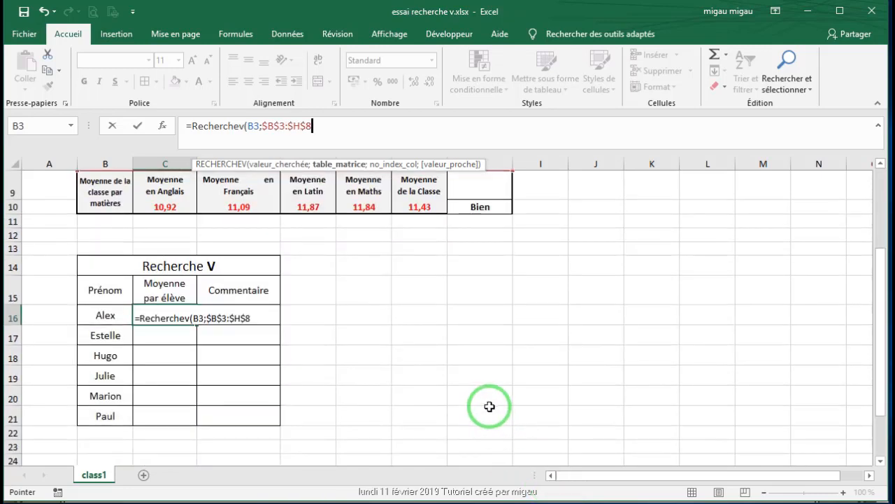
type(";")
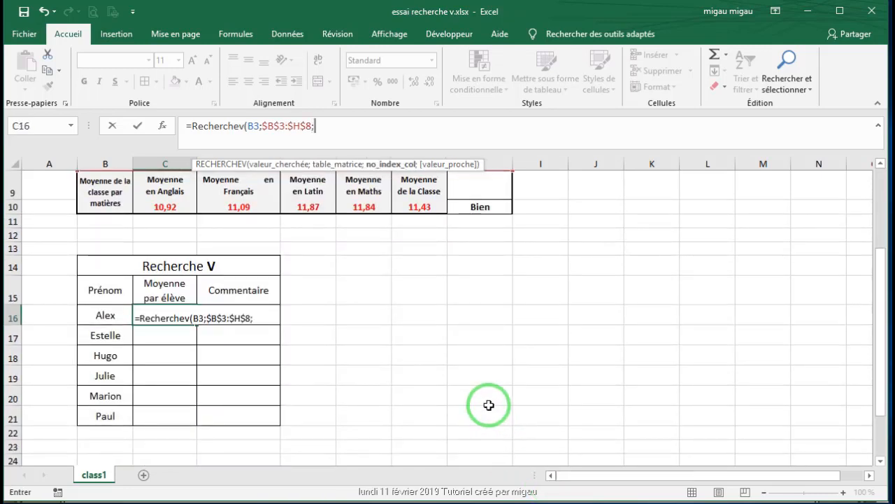
- Set the formula's column index to 6 for the Moyenne par élève column and complete the formula
scroll(489, 406, "up", 2)
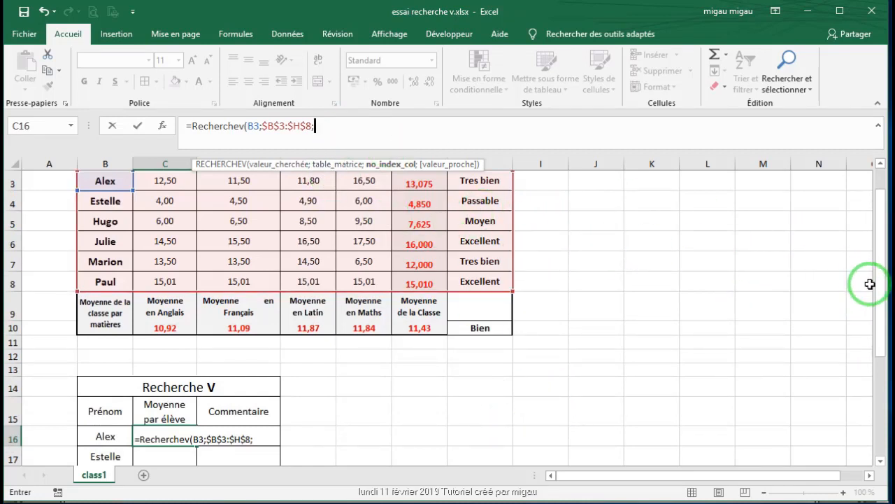
left_click_drag(884, 296, 885, 226)
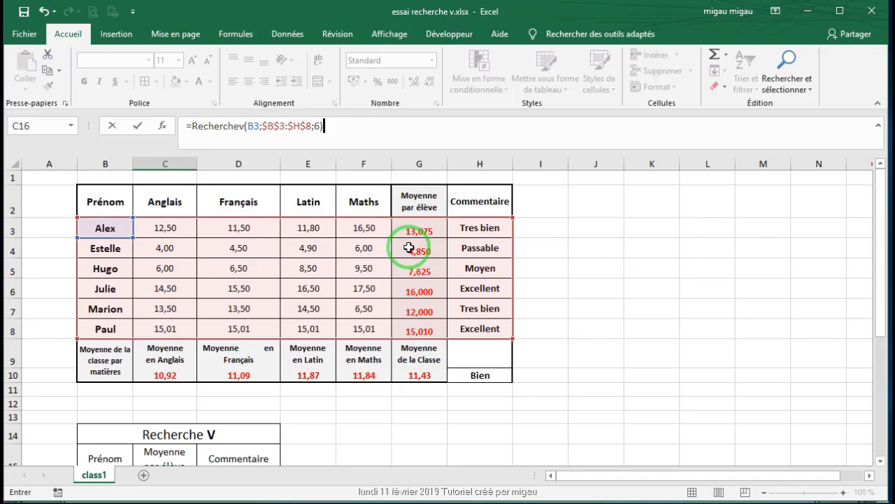
key("Return")
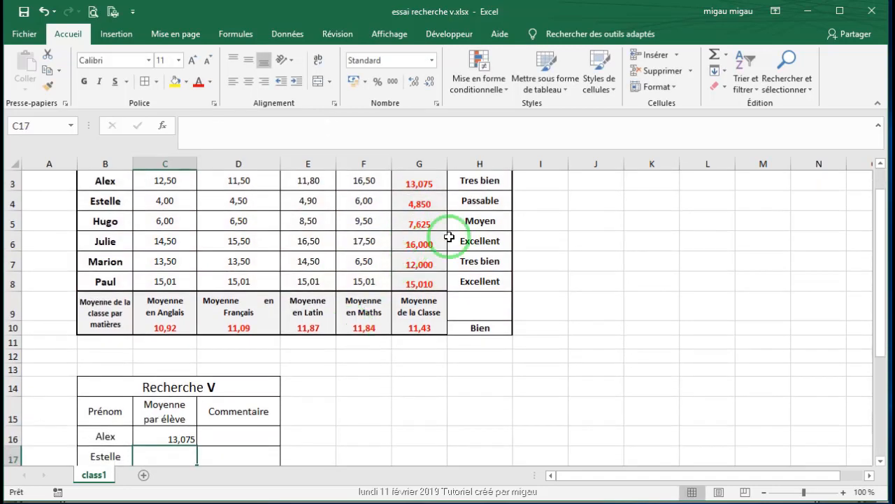
- Fill the RECHERCHEV formula from C16 down to C21 and compare the averages with the grades table
scroll(490, 203, "up", 1)
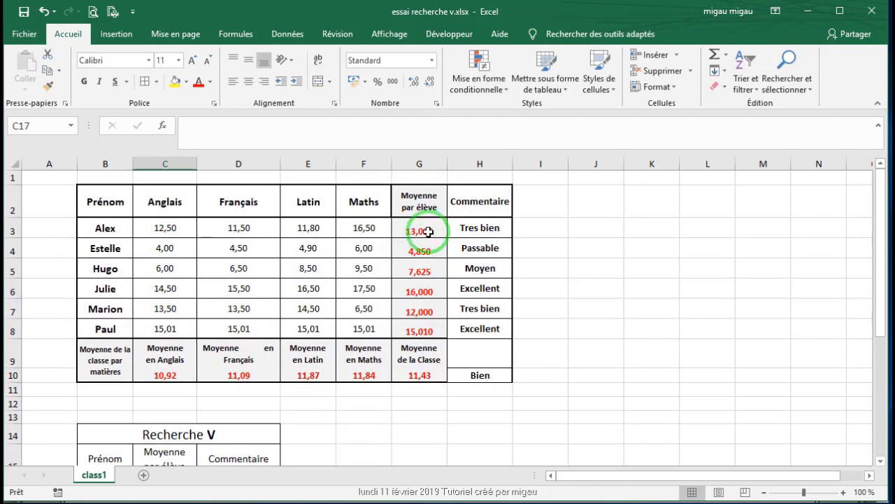
scroll(424, 231, "down", 2)
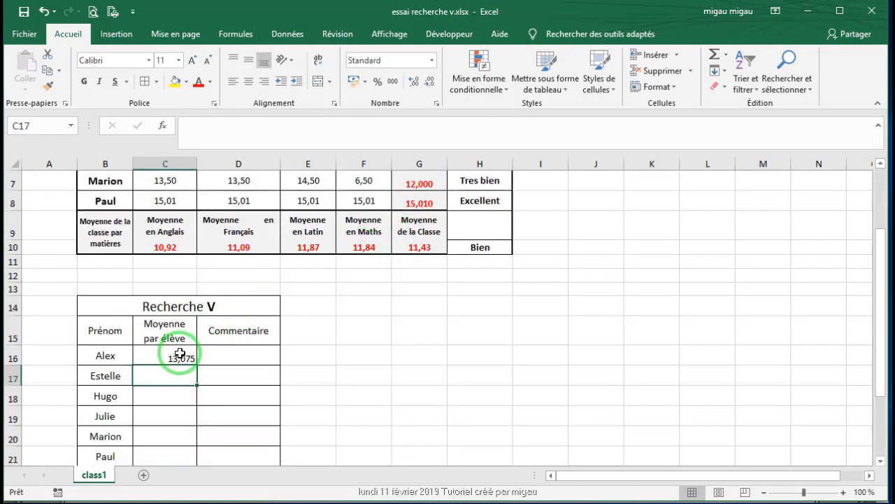
scroll(176, 340, "down", 1)
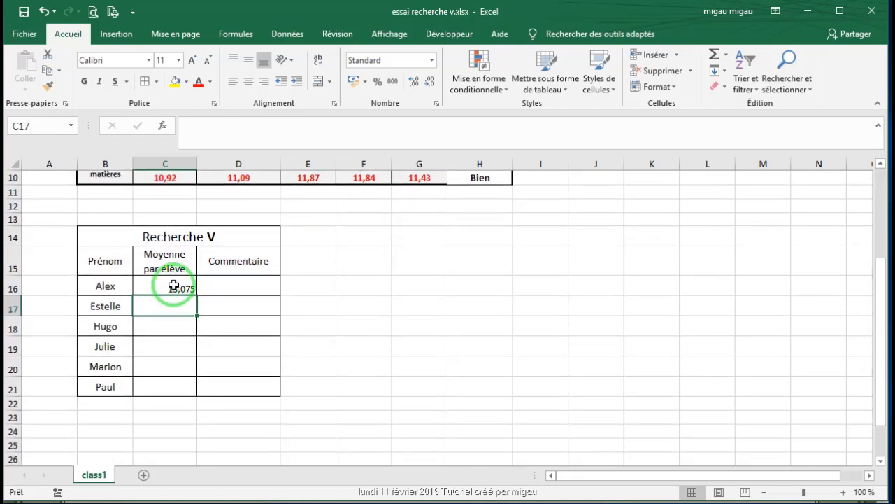
left_click_drag(174, 287, 173, 384)
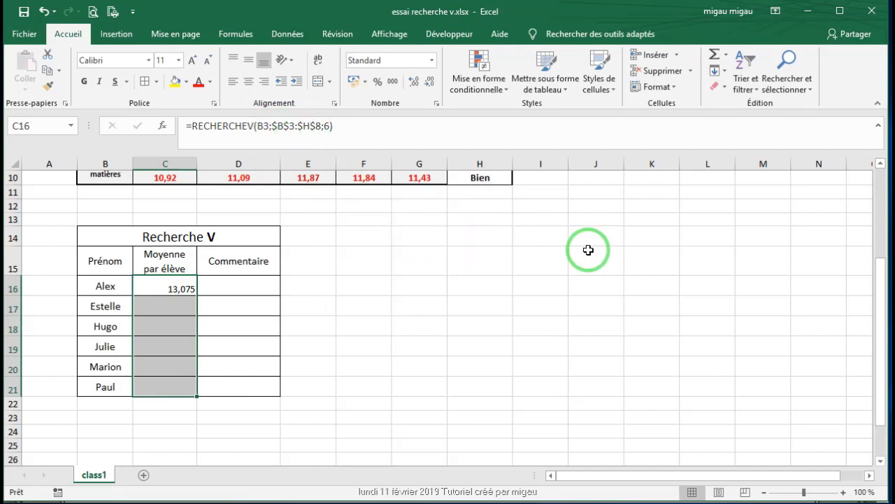
key("ctrl+v")
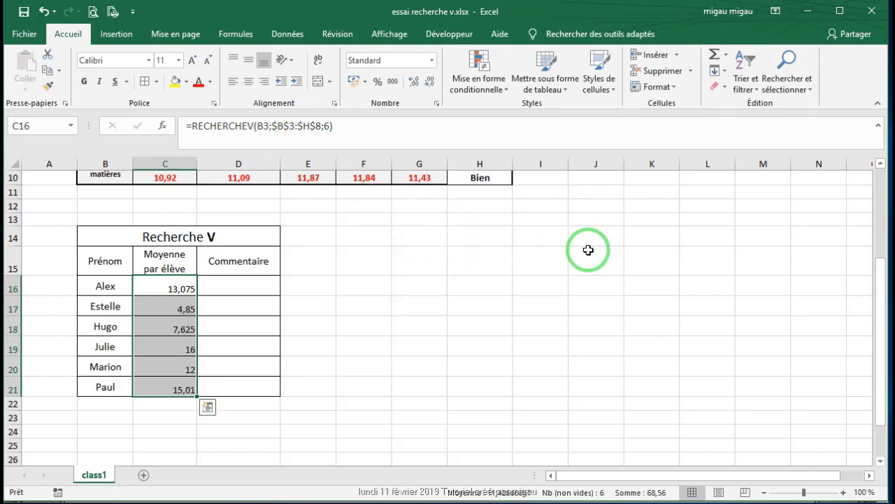
scroll(531, 278, "up", 3)
scroll(490, 283, "down", 2)
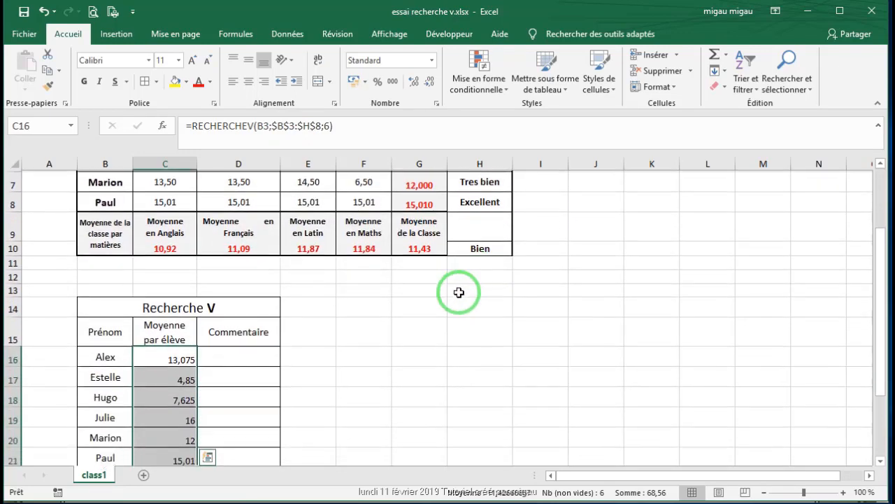
scroll(189, 289, "down", 1)
- Format the retrieved averages in C16:C21 as numbers with three decimal places
left_click(185, 282)
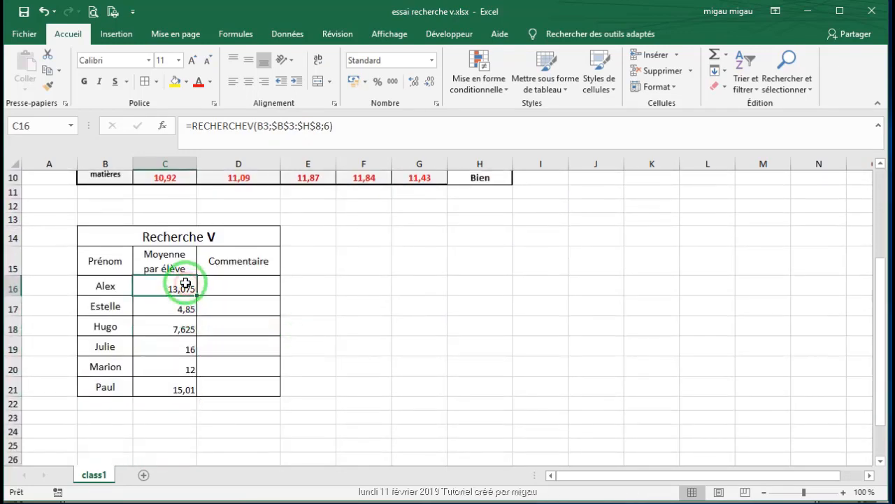
left_click_drag(186, 282, 182, 386)
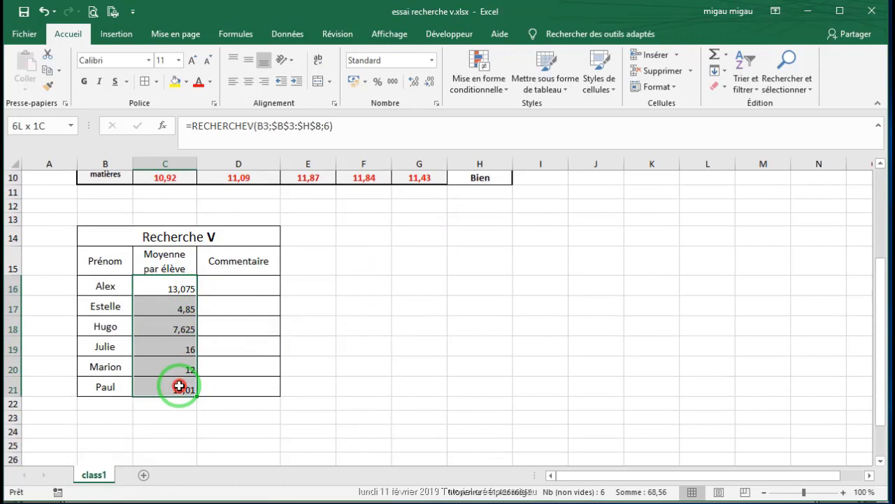
left_click(434, 83)
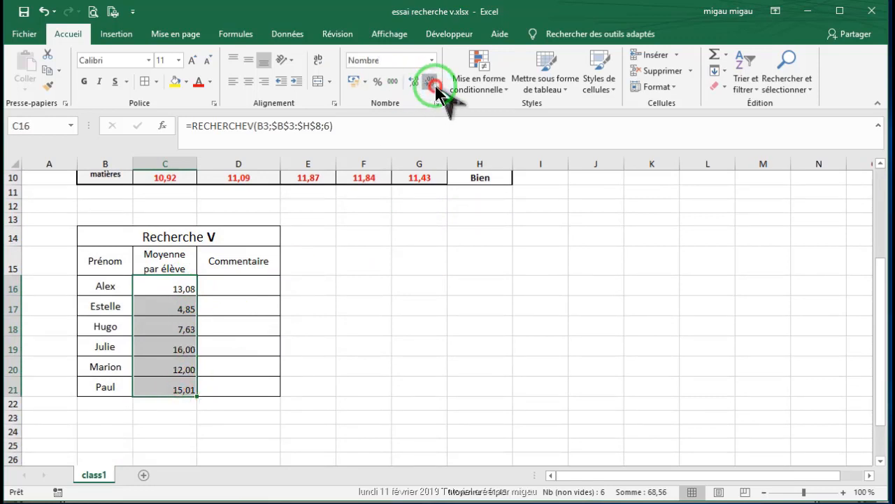
left_click(435, 84)
left_click(434, 84)
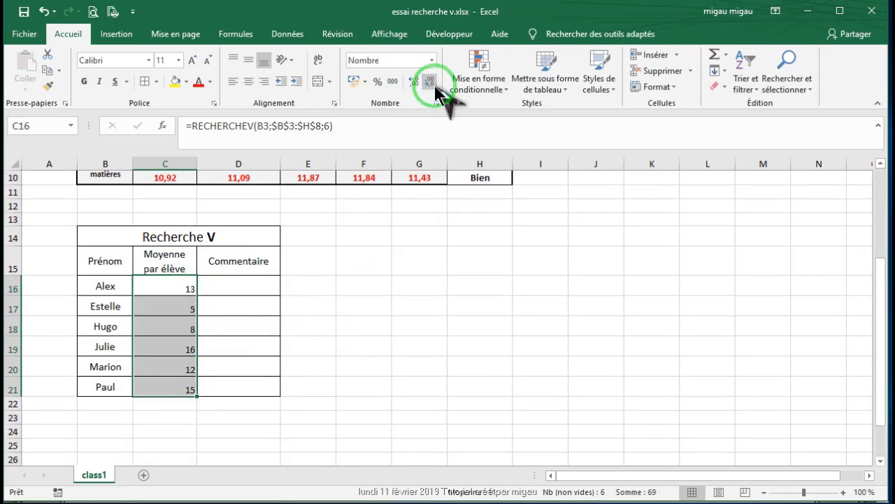
left_click(428, 82)
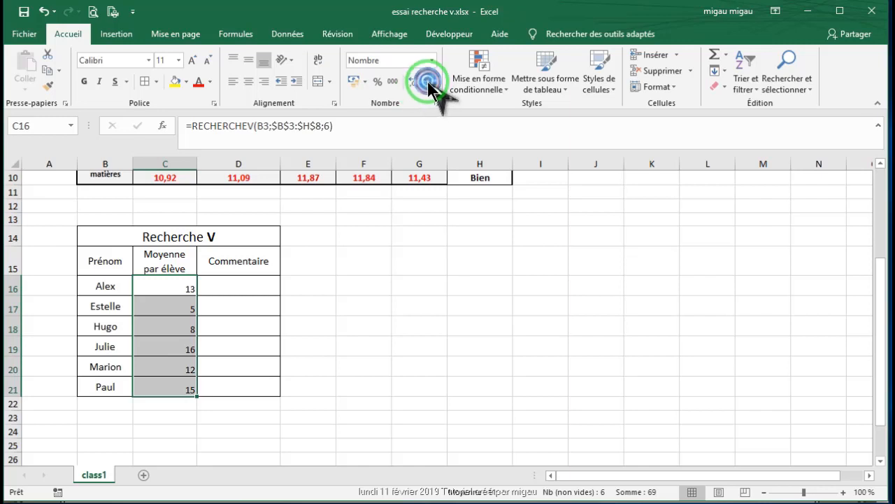
left_click(414, 82)
left_click(414, 82)
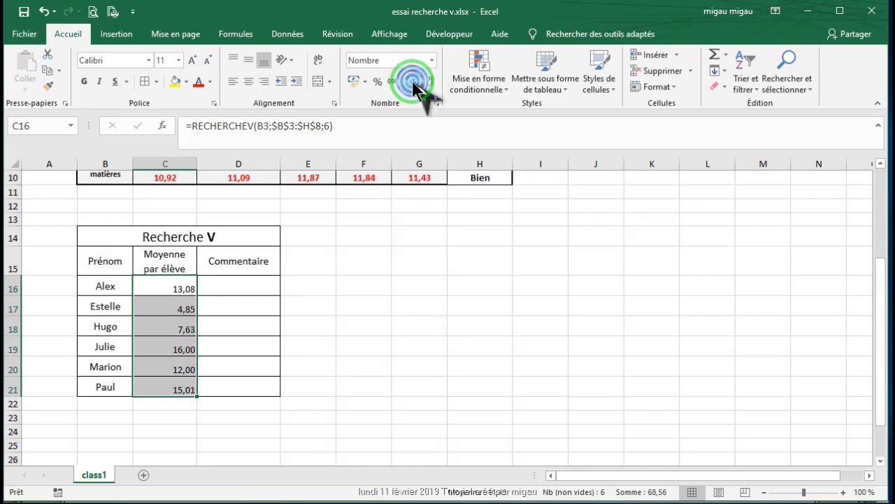
left_click(411, 81)
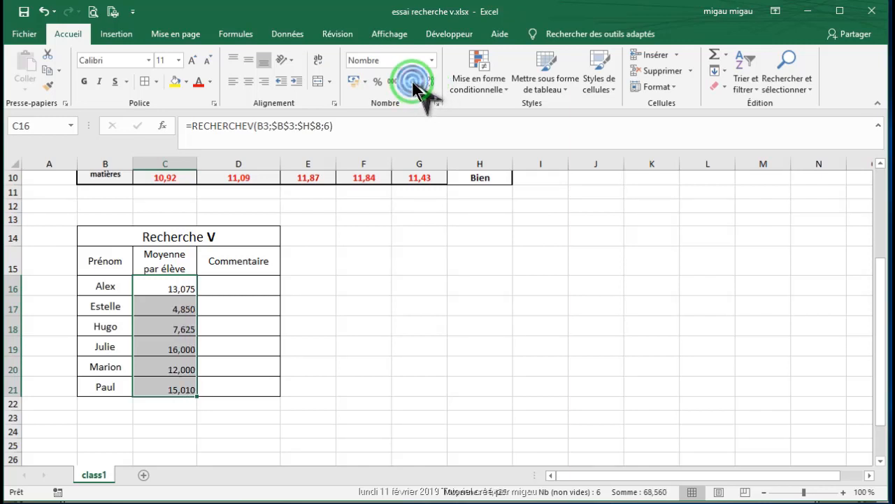
- Start a RECHERCHEV formula in D16, the first Commentaire cell of the Recherche V table, with B3 as the lookup value
left_click(256, 280)
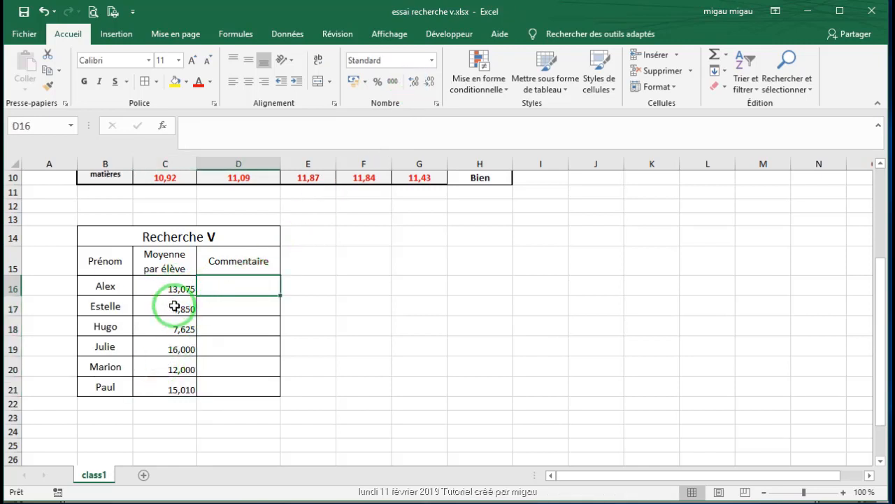
scroll(326, 294, "up", 3)
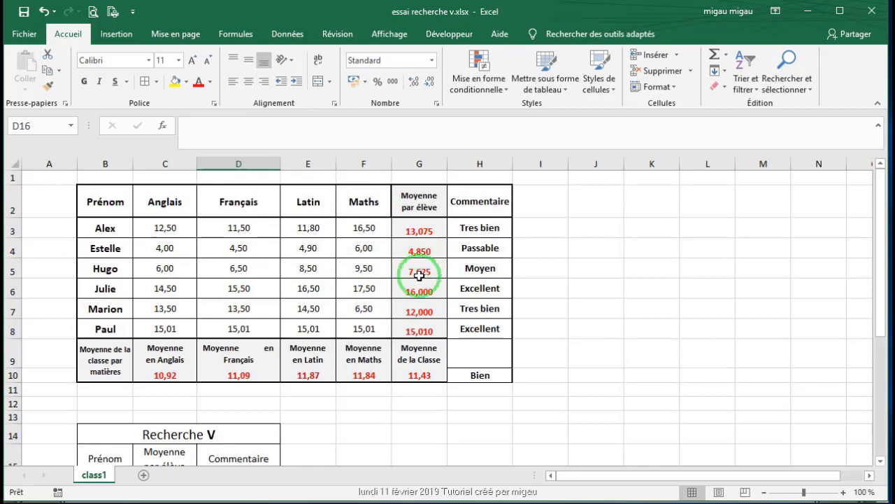
scroll(405, 279, "down", 2)
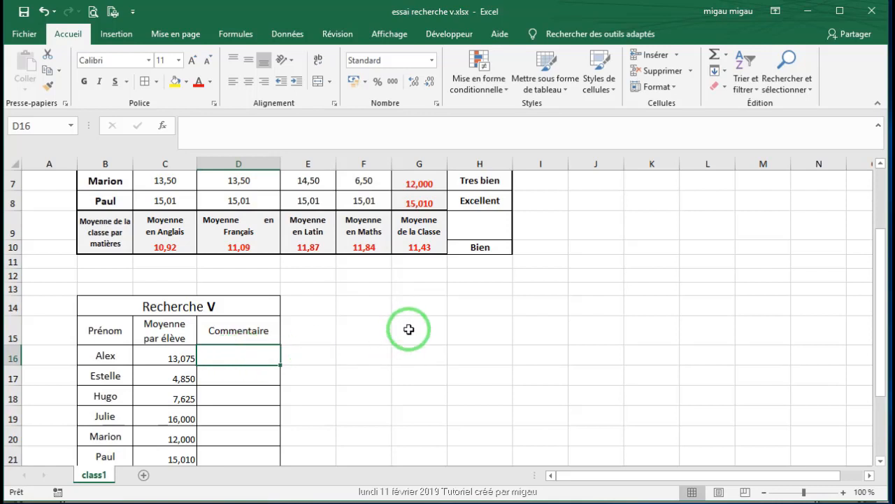
scroll(409, 328, "up", 1)
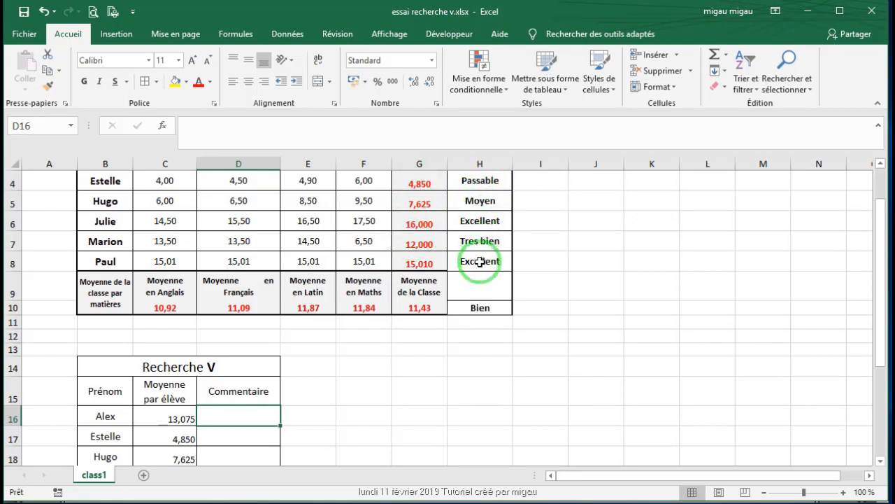
left_click(195, 130)
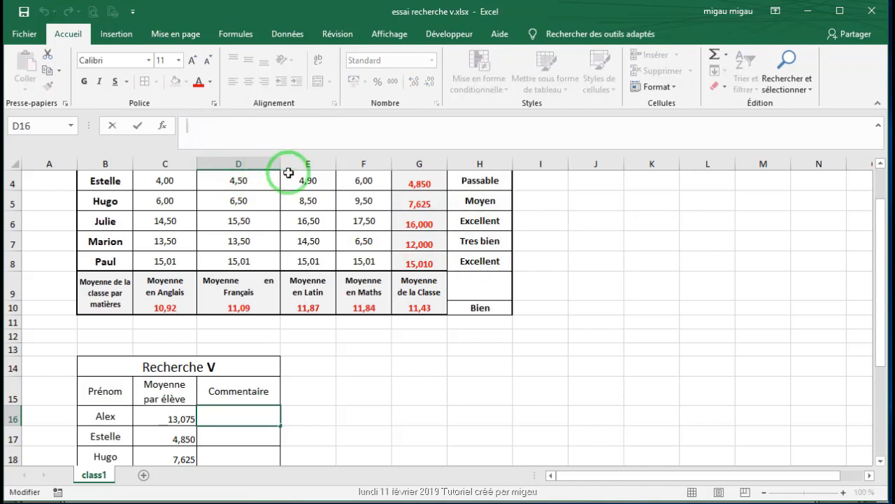
type("=rec")
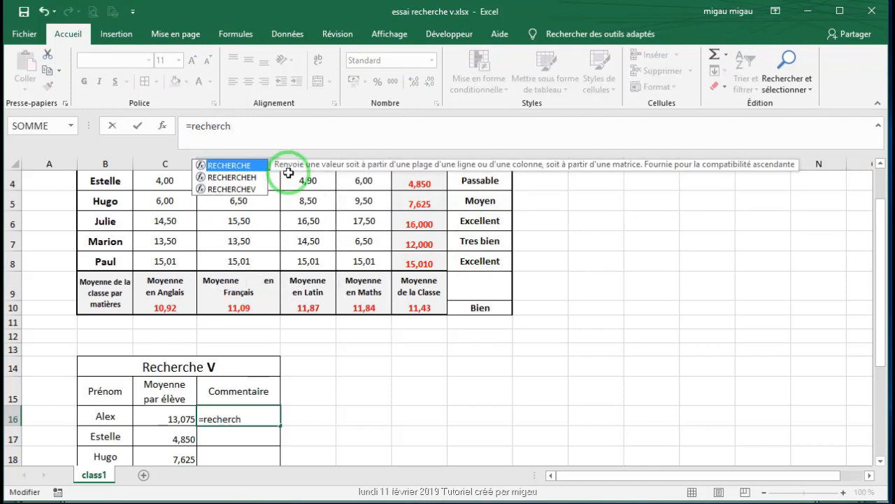
type("herch")
double_click(246, 187)
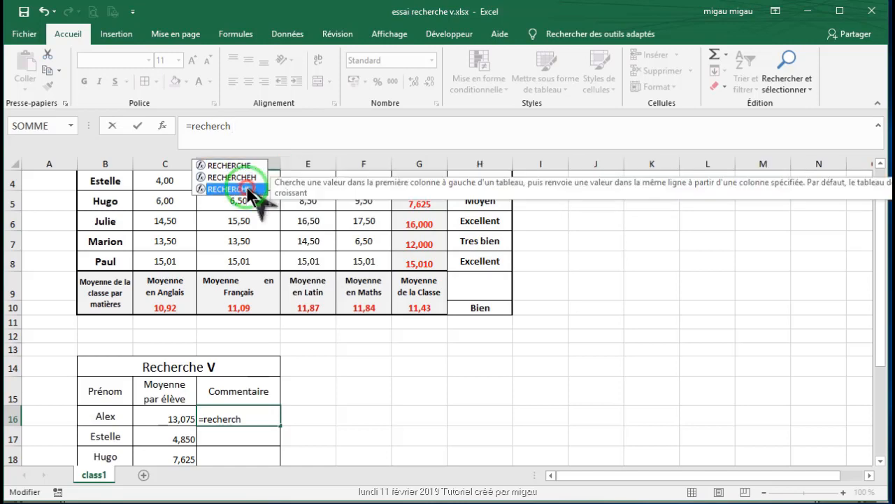
scroll(465, 287, "up", 1)
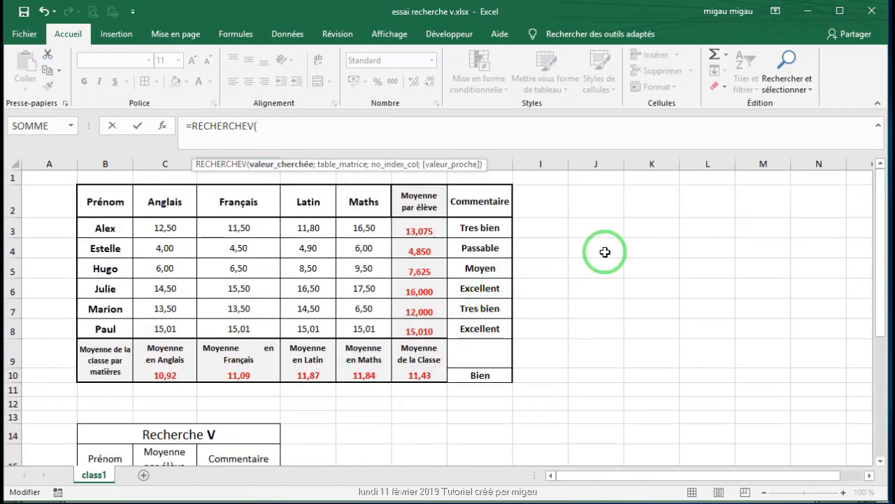
left_click(105, 229)
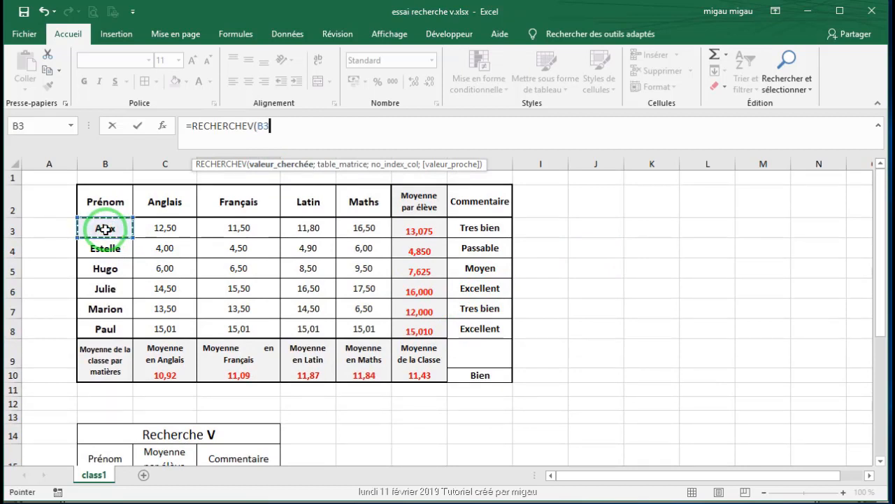
type(";")
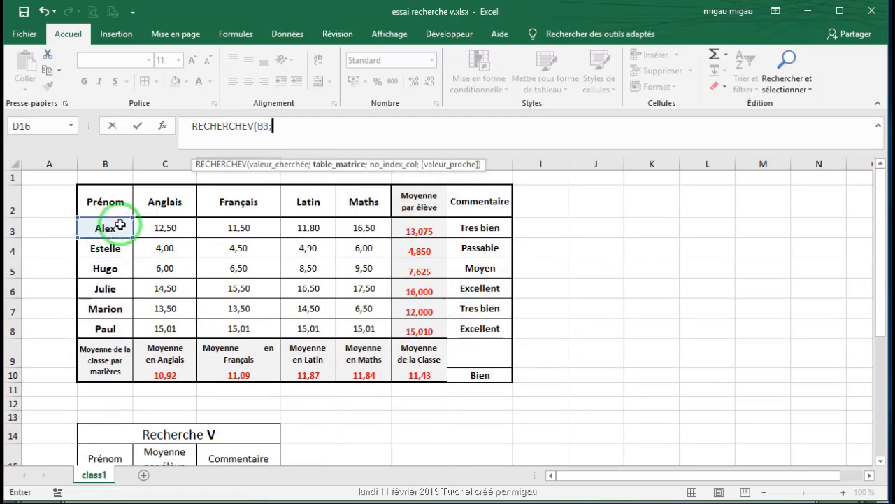
- Set the lookup table to the absolute range $B$3:$H$8 and the column index to 7, and complete the formula
left_click_drag(112, 228, 475, 328)
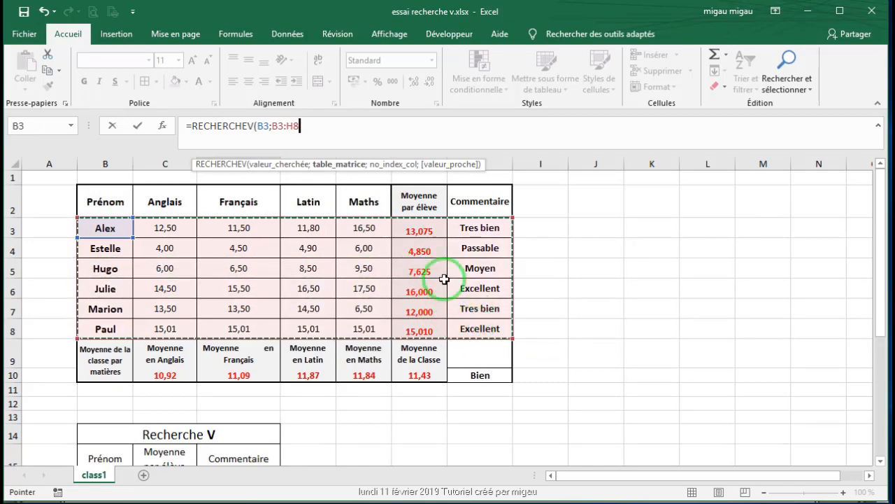
key("F4")
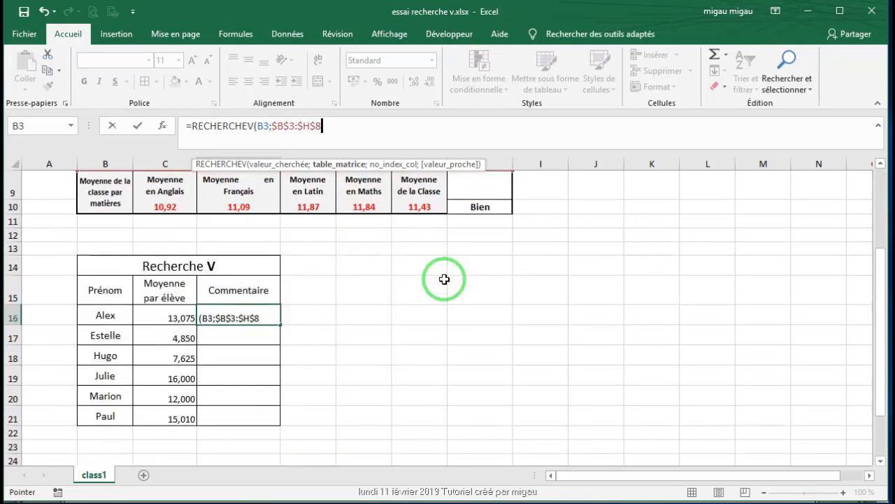
type(";")
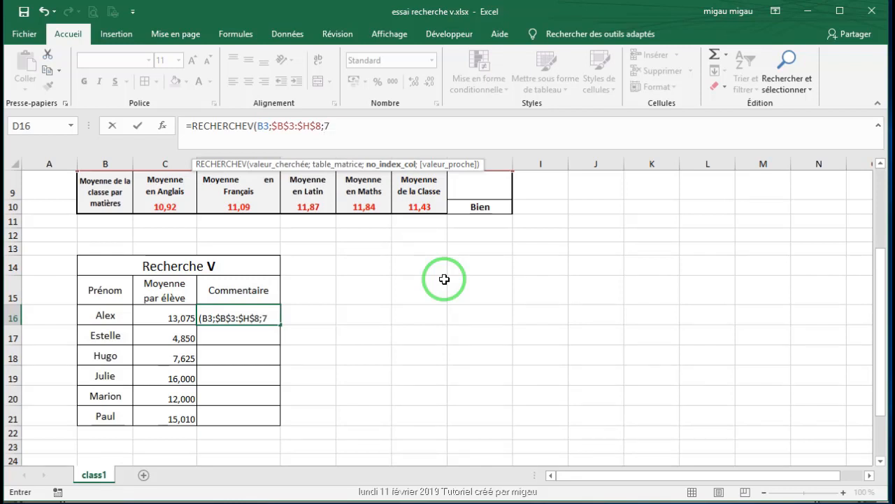
type("7)")
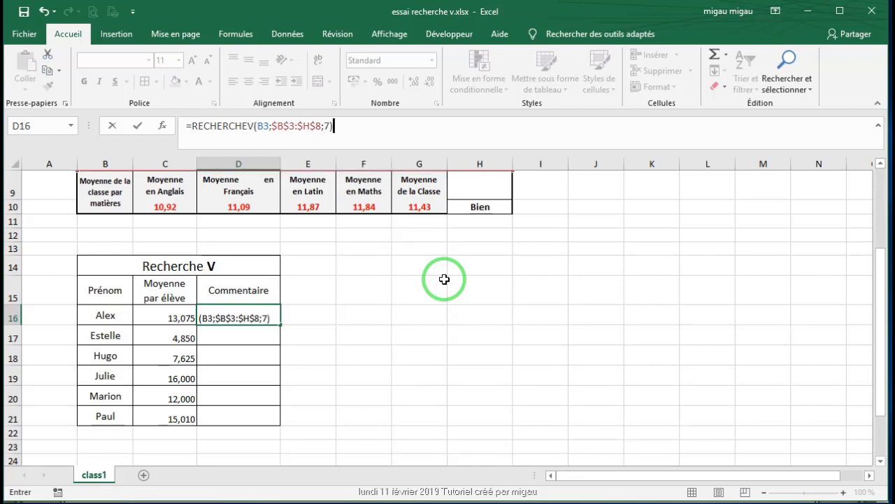
key("Return")
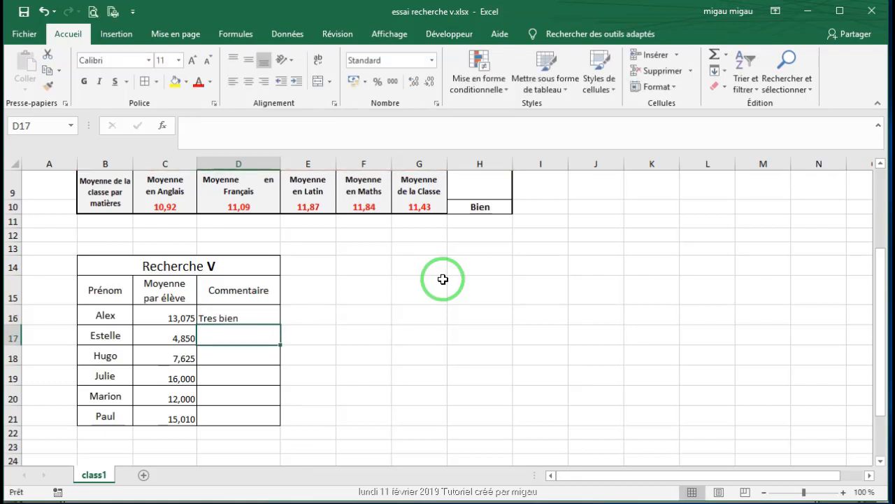
- Fill the RECHERCHEV comment formula from D16 down to D21
left_click(240, 310)
left_click_drag(240, 310, 243, 408)
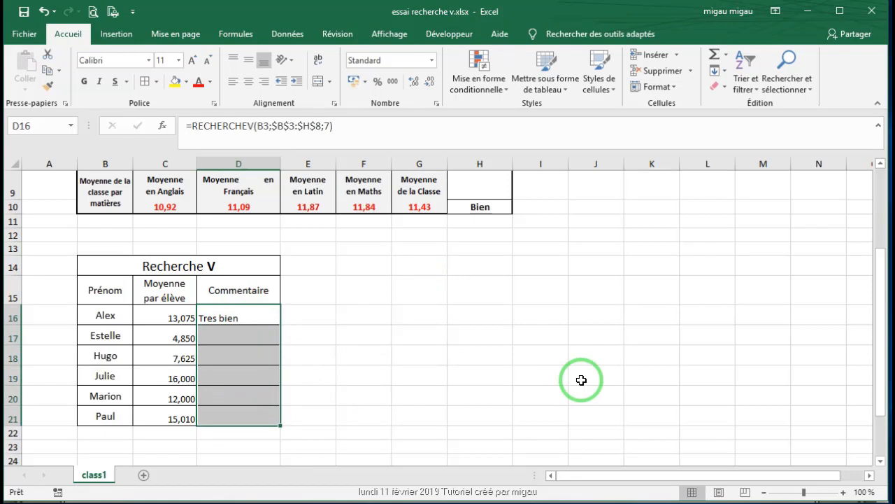
key("ctrl+d")
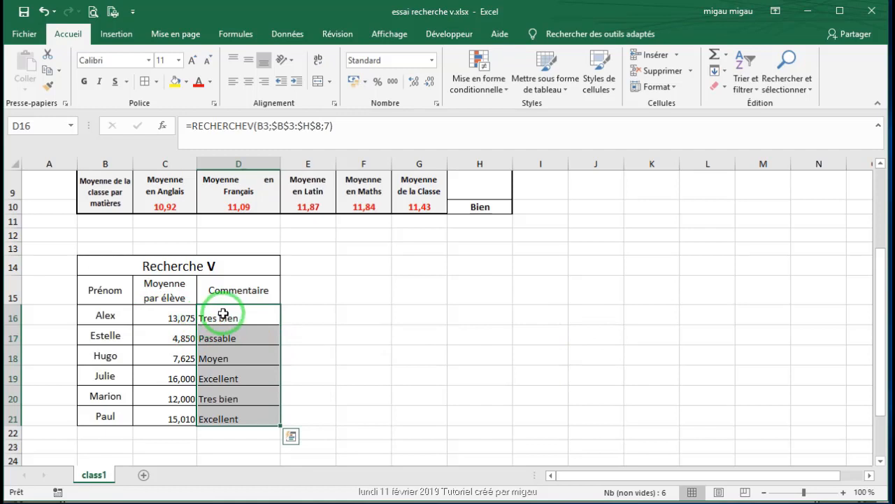
- Center the comments in D16:D21 horizontally and vertically, and middle-align the averages in C16:C21 vertically
left_click_drag(240, 318, 237, 418)
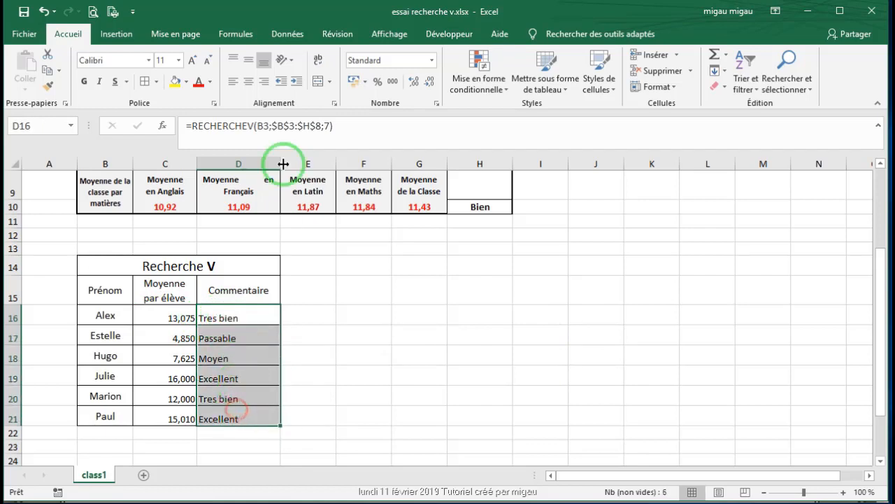
left_click(249, 79)
left_click(248, 61)
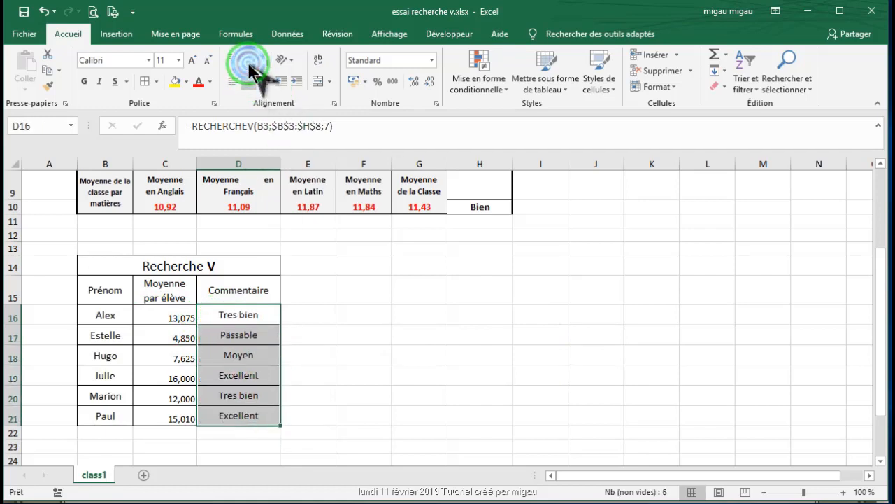
left_click_drag(158, 310, 171, 418)
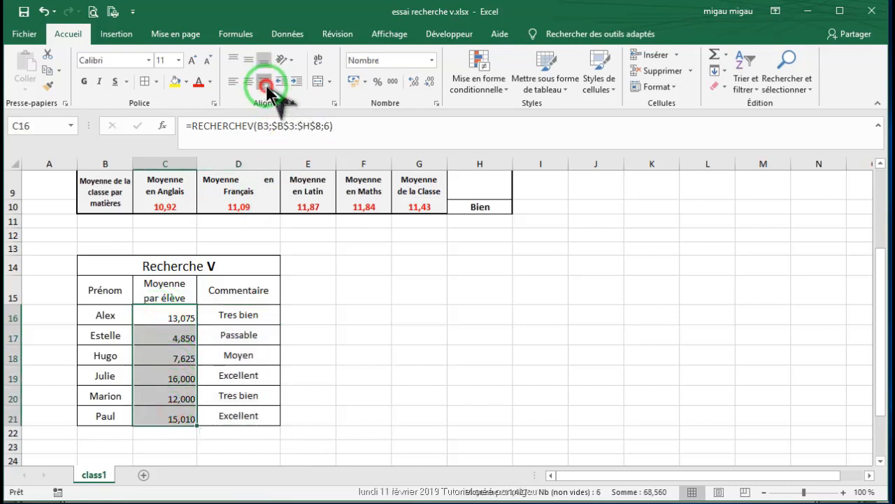
left_click(247, 61)
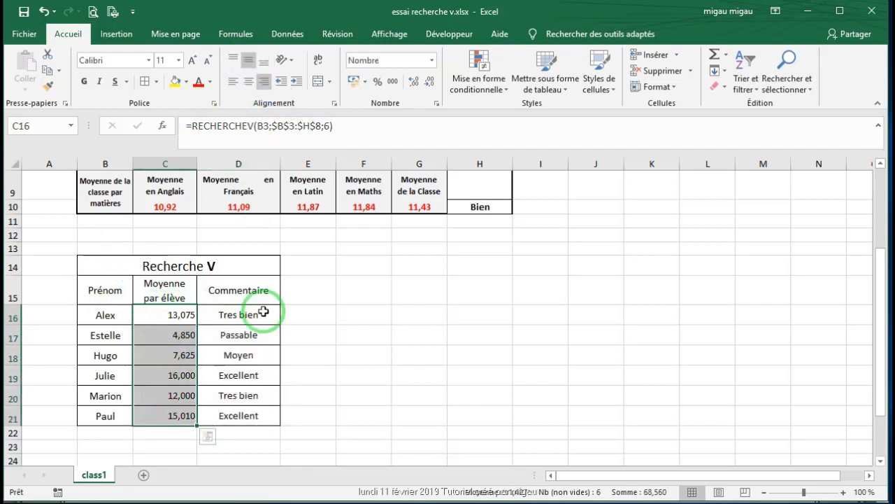
- Review the comment formulas in H8 and H3, and insert a blank row 9 below the last student in the grades table
scroll(386, 323, "down", 2)
scroll(419, 325, "up", 5)
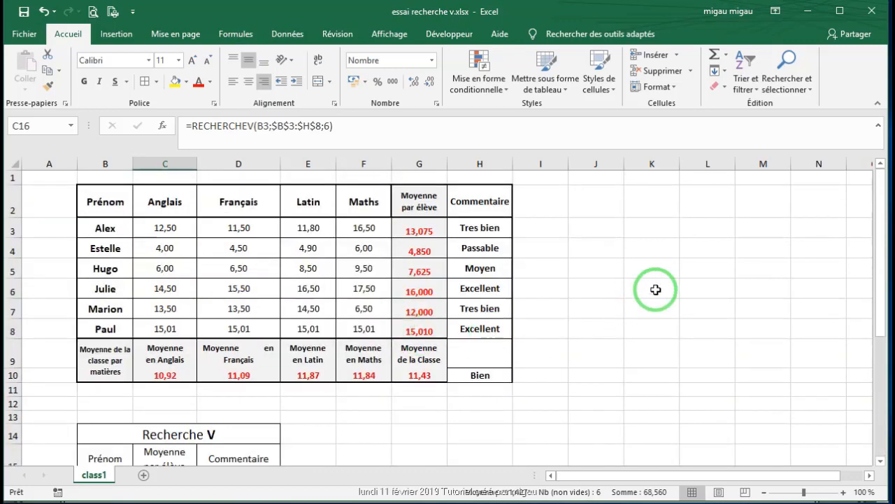
left_click(106, 329)
left_click(470, 330)
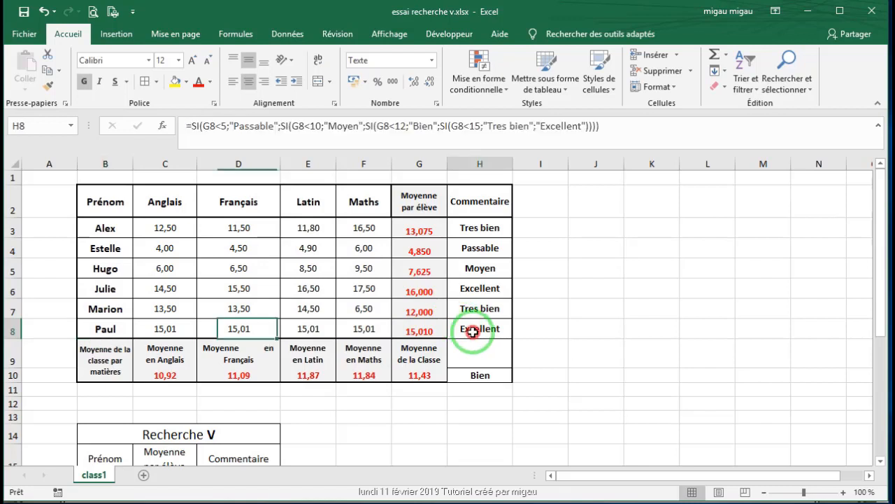
left_click(493, 227)
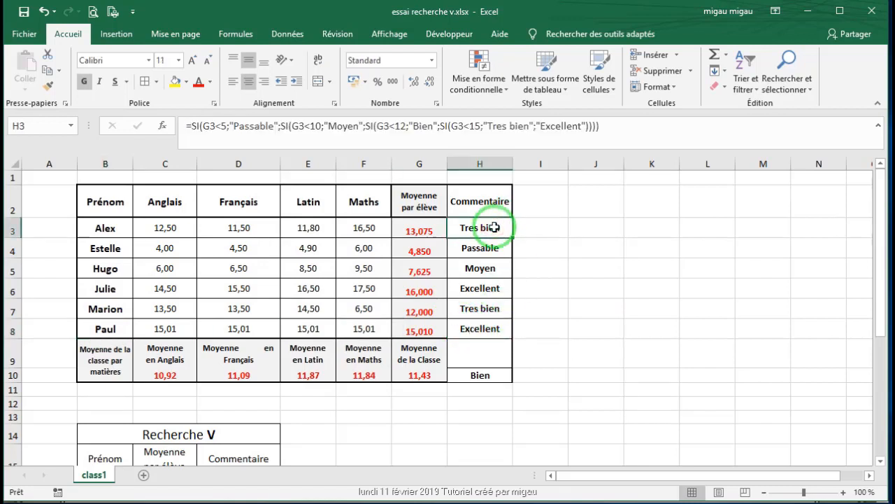
left_click(7, 354)
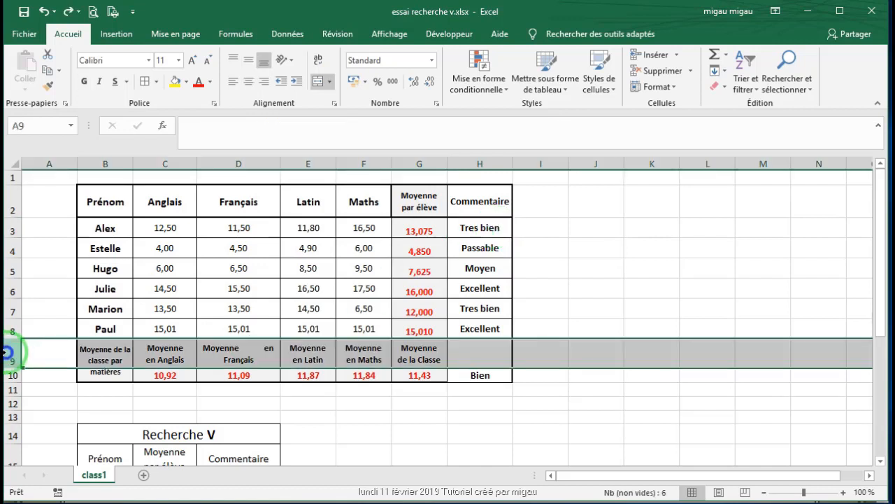
right_click(7, 353)
left_click(41, 442)
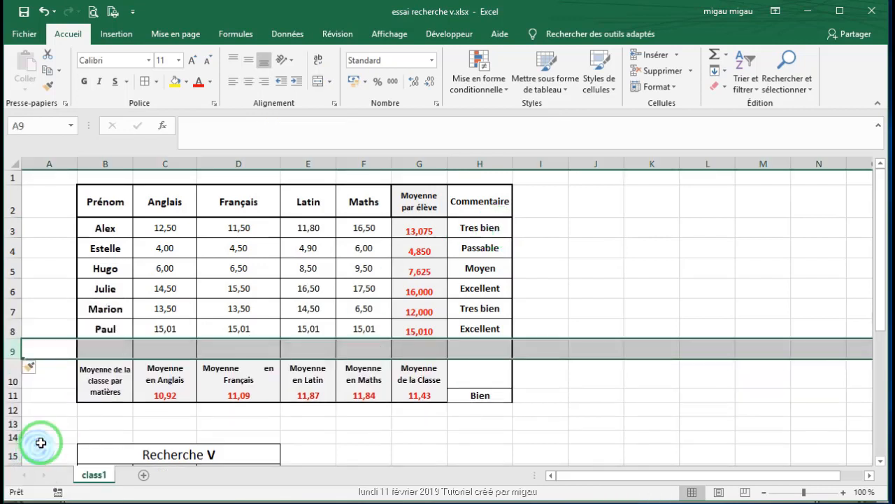
- Copy the nested SI comment formula from H8 down into H9 of the blank row
left_click(140, 348)
left_click(481, 349)
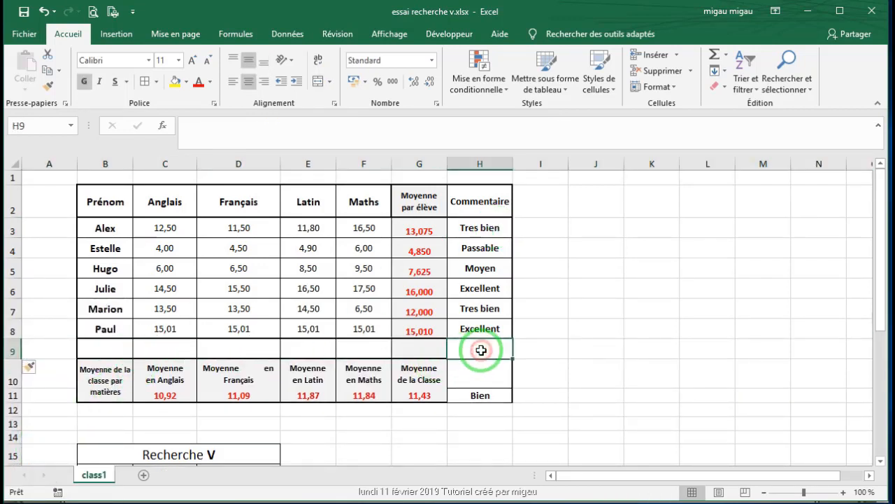
left_click(113, 344)
left_click(426, 329)
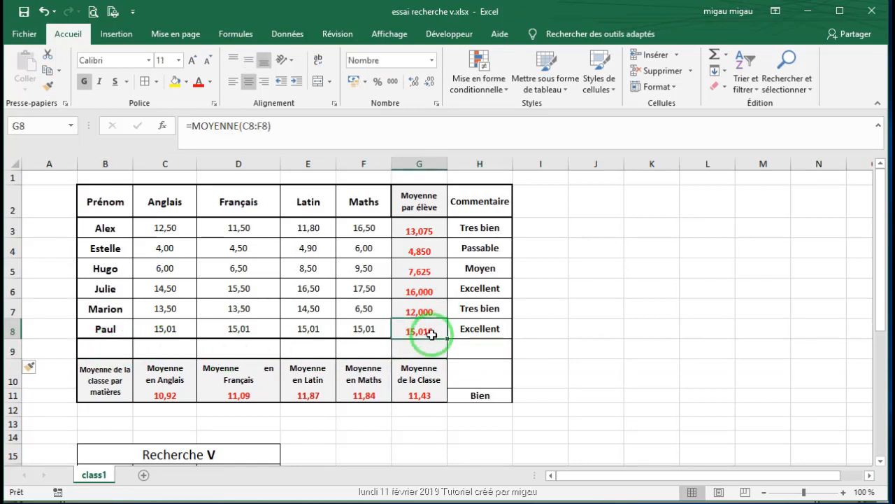
left_click_drag(464, 324, 469, 352)
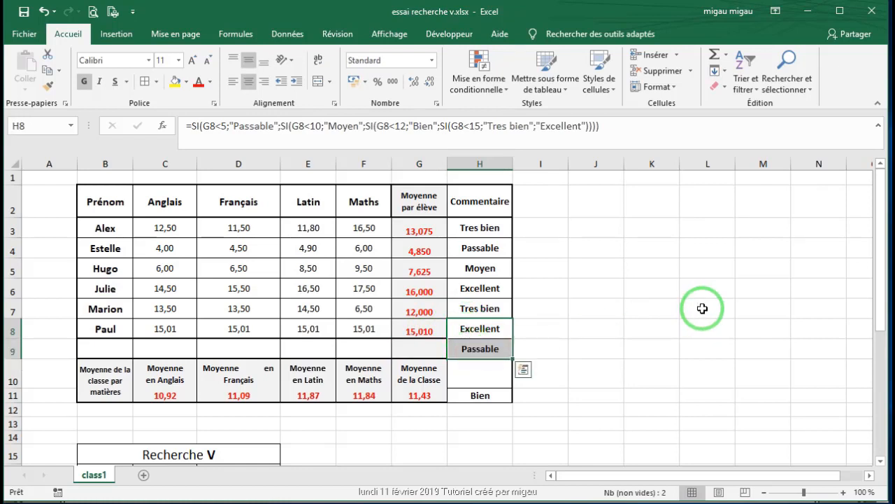
- Wrap H9's comment formula in an outer SI that returns "" when B9="" and otherwise evaluates the existing nested SI
left_click(511, 348)
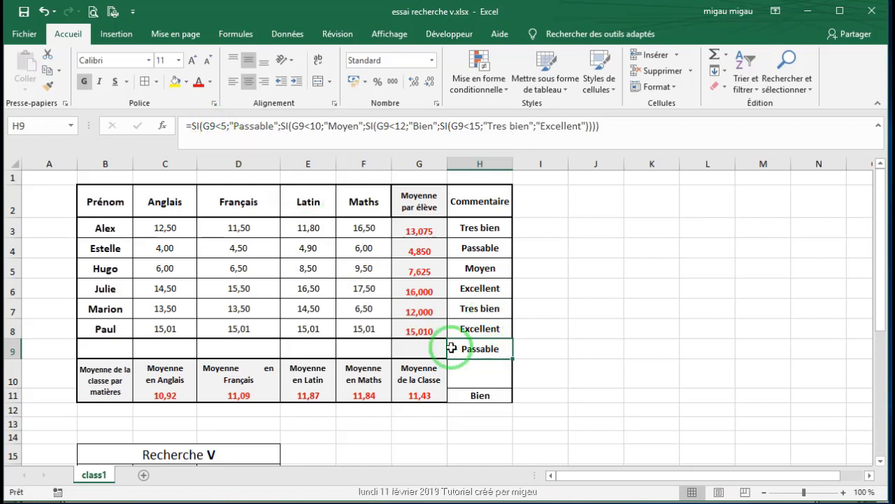
key("ctrl+2")
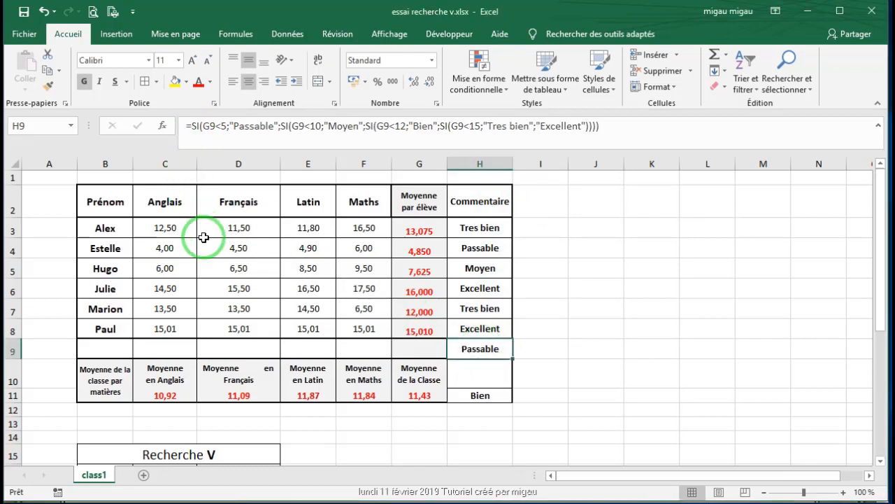
left_click(193, 126)
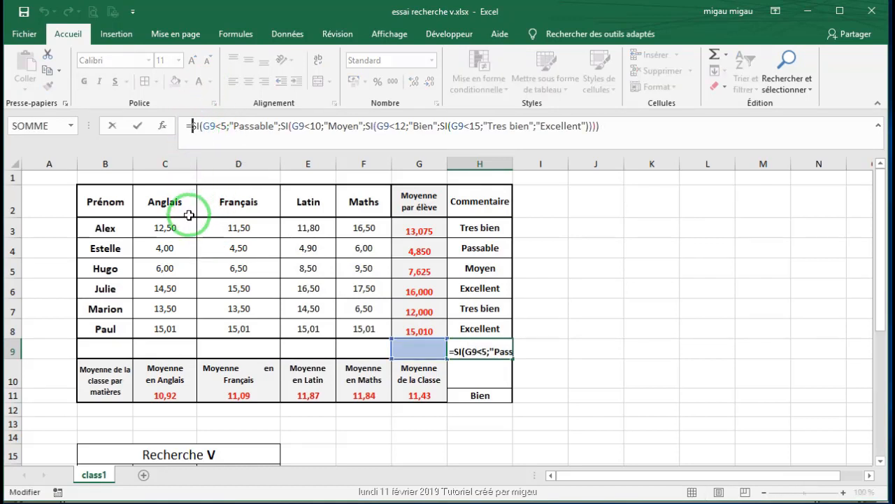
type("s")
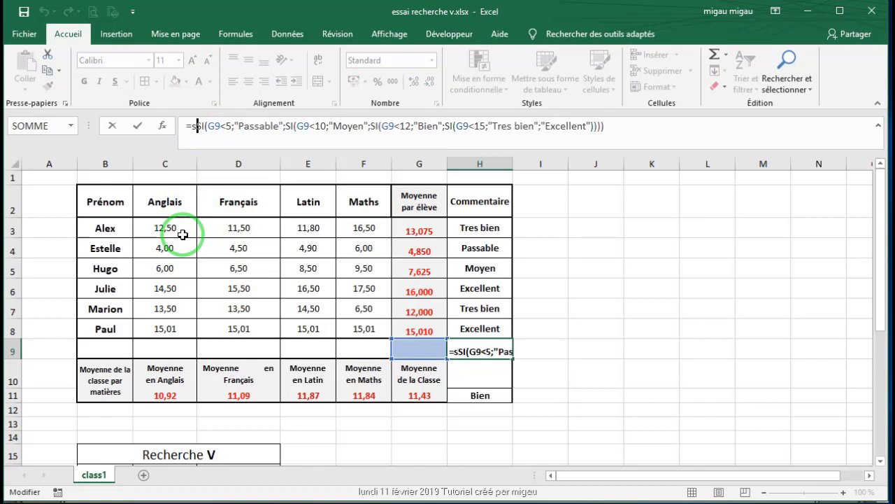
type("i")
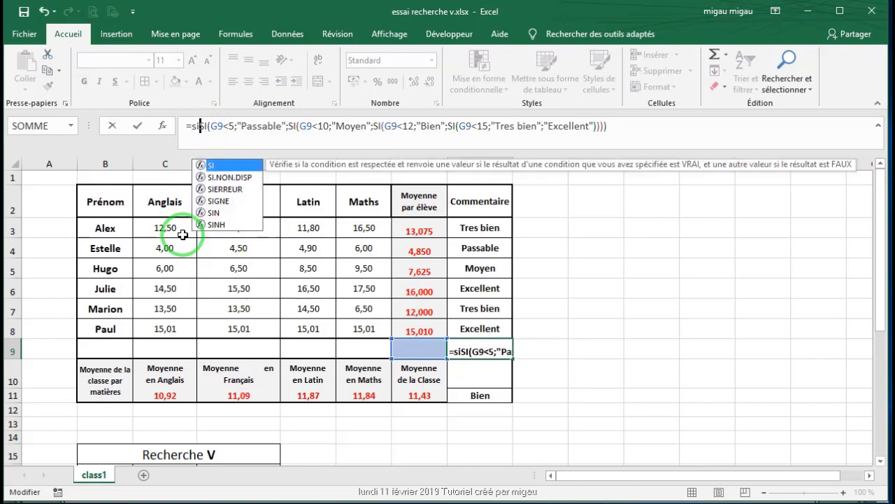
type("(")
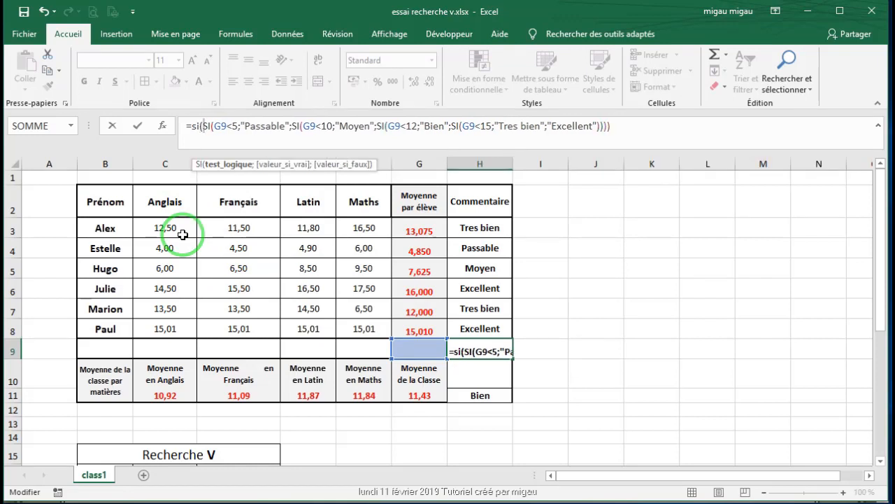
left_click(114, 348)
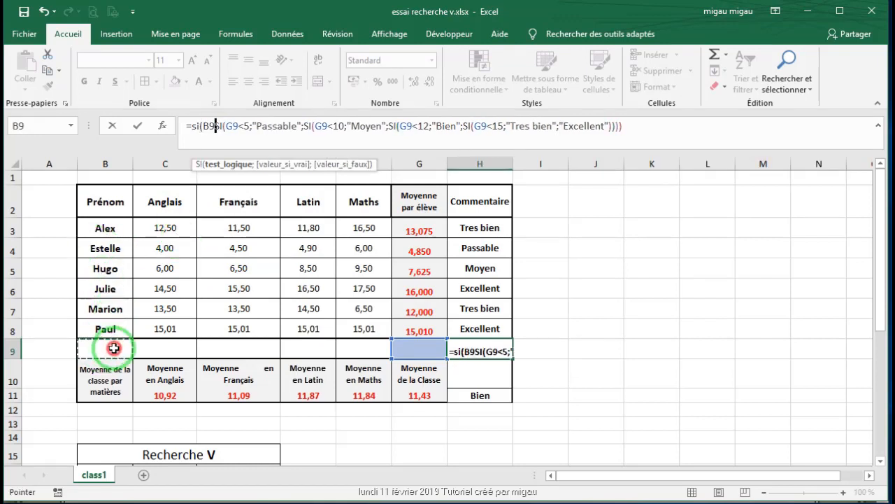
type("=\"")
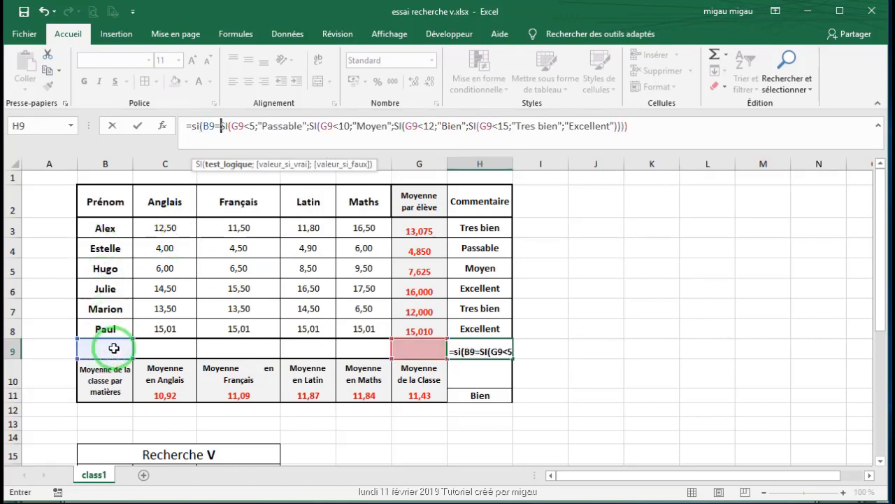
type("\"")
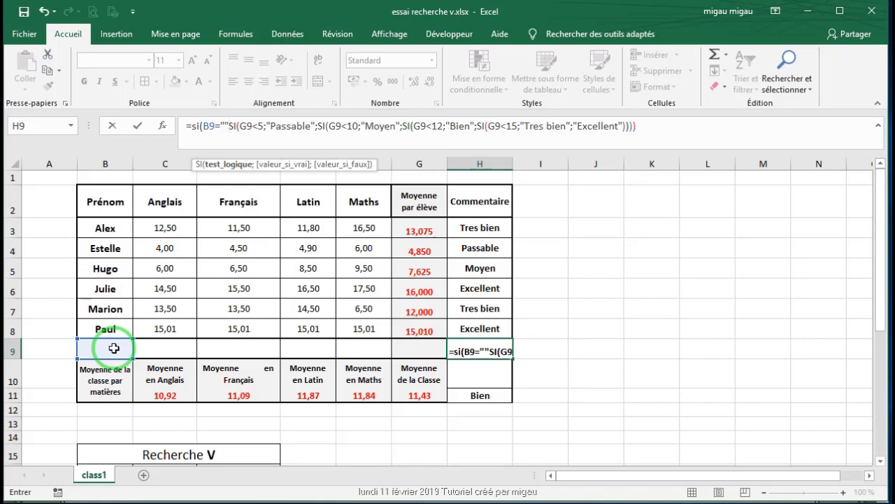
type(";\"\"")
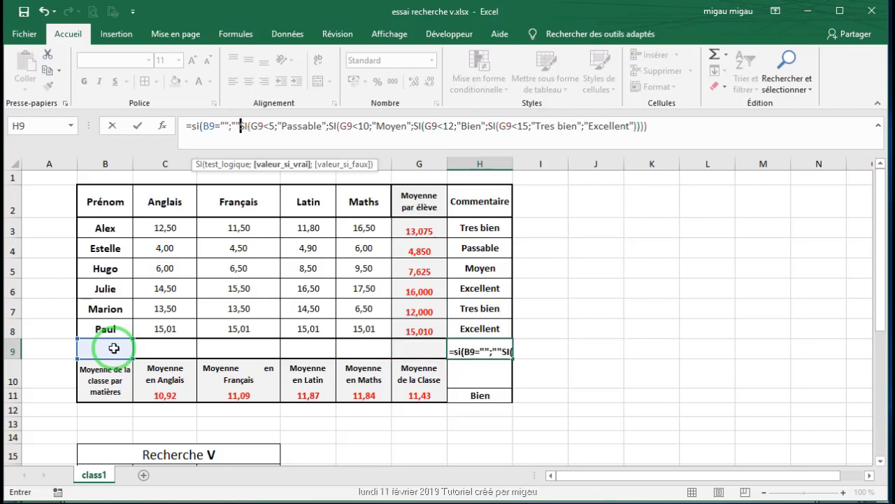
type(";")
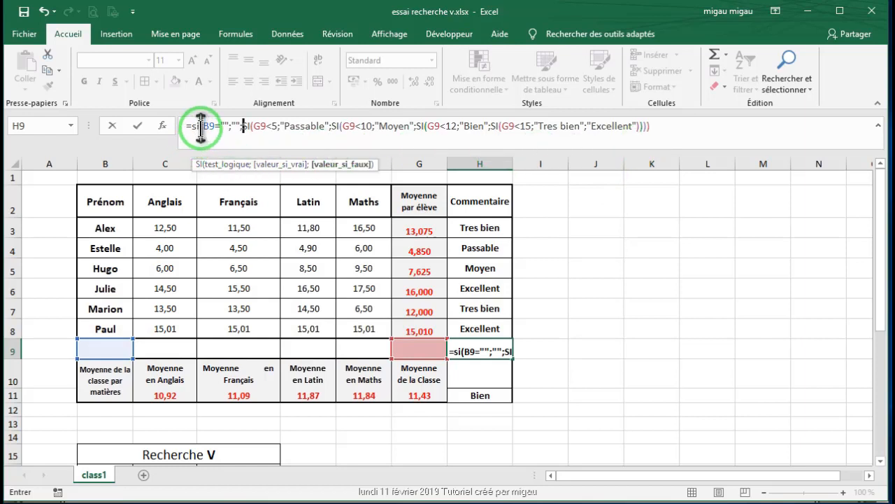
left_click(668, 137)
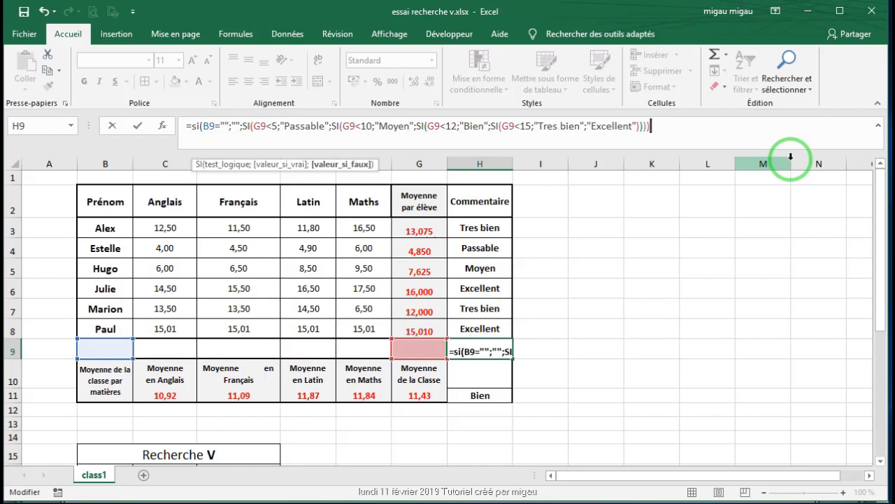
type(")")
key("Return")
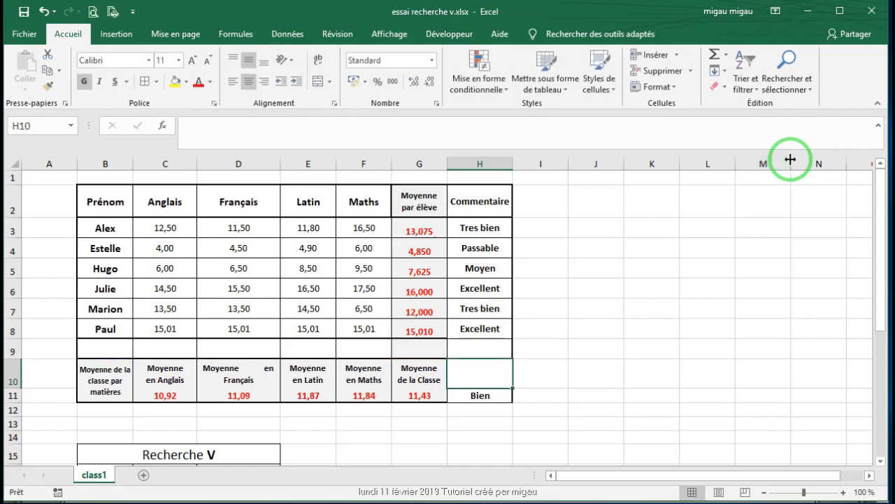
- Test the H9 comment formula by entering x as the first name in B9, and clear B9 again
left_click(105, 355)
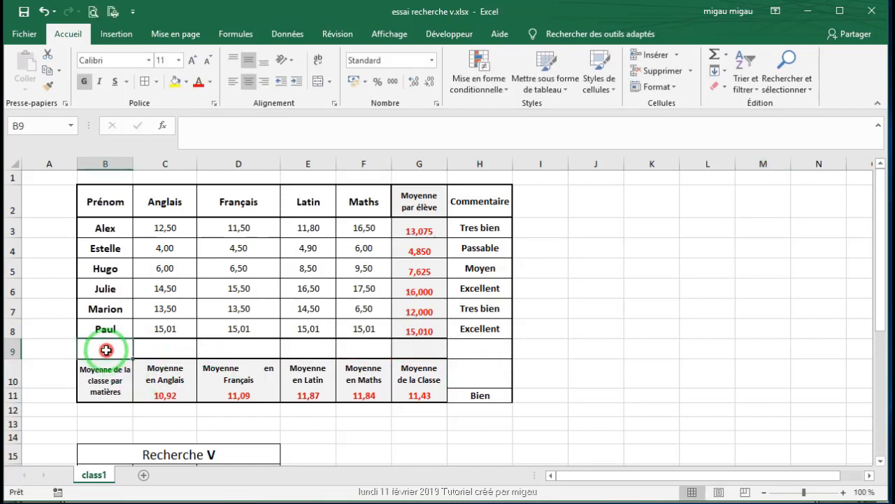
left_click(488, 344)
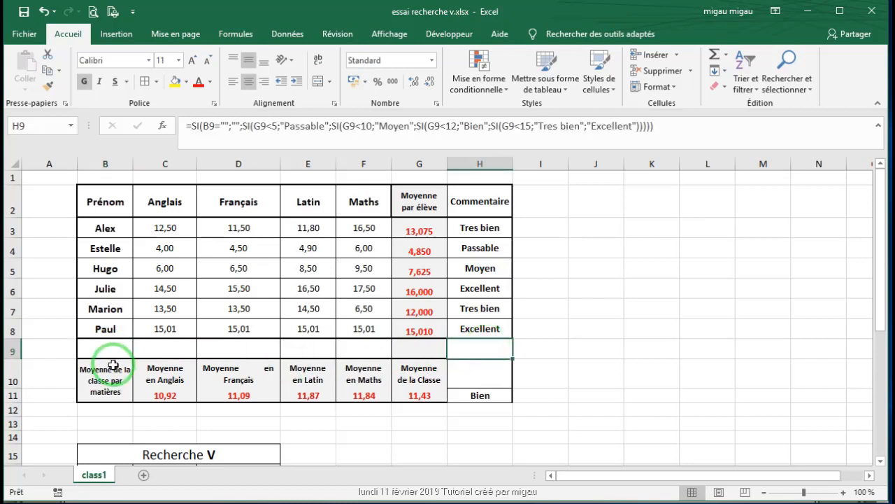
left_click(96, 346)
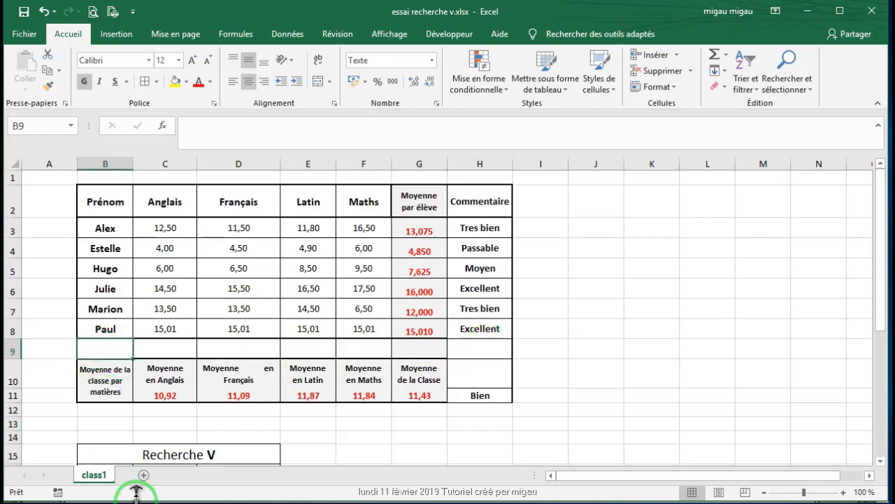
key("Return")
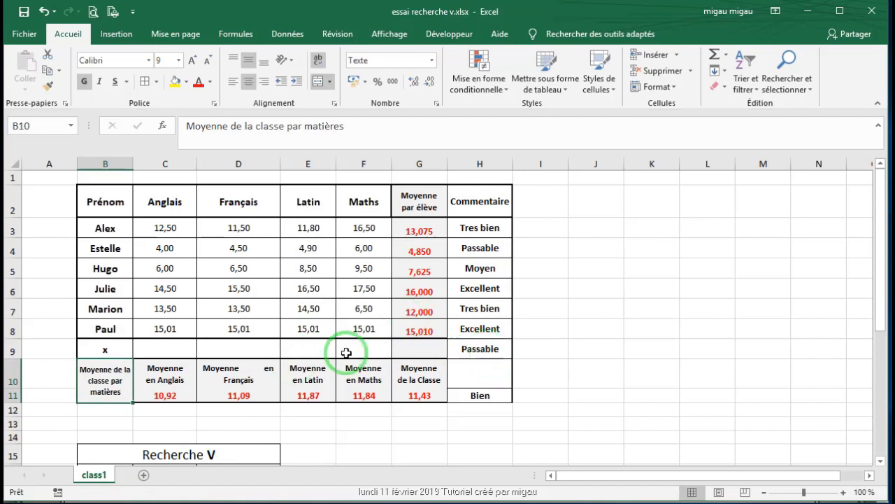
left_click(112, 345)
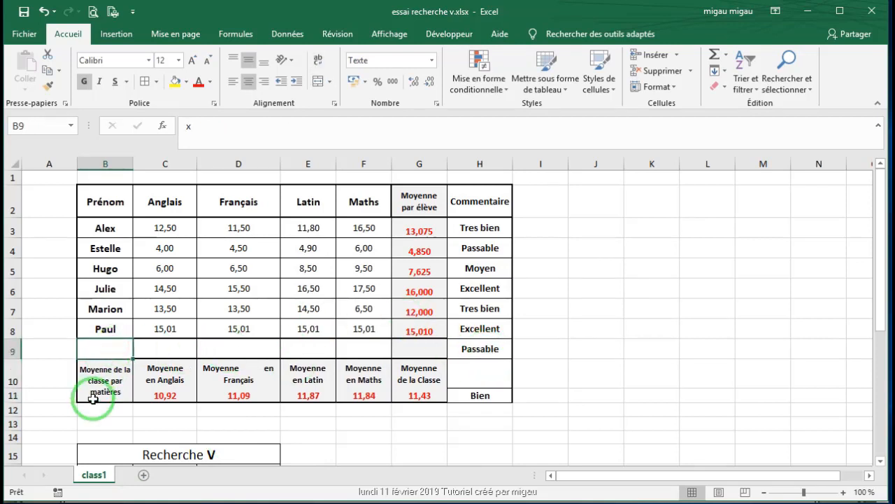
- Review the grades table with its blank row 9 and the Recherche V table below it
scroll(571, 327, "down", 1)
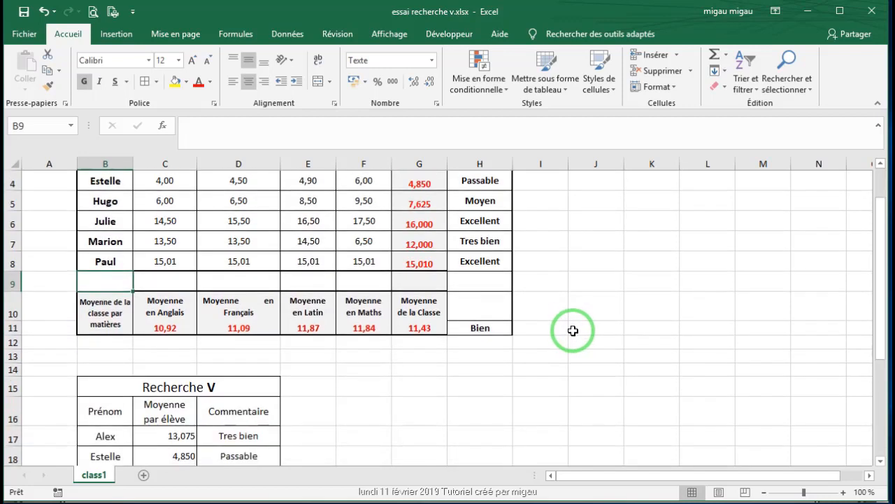
scroll(580, 333, "up", 1)
scroll(580, 333, "down", 3)
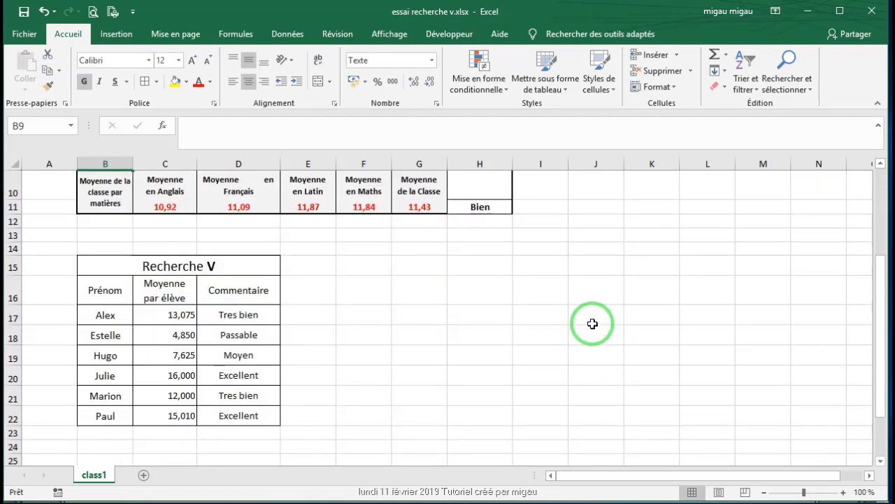
scroll(580, 333, "up", 3)
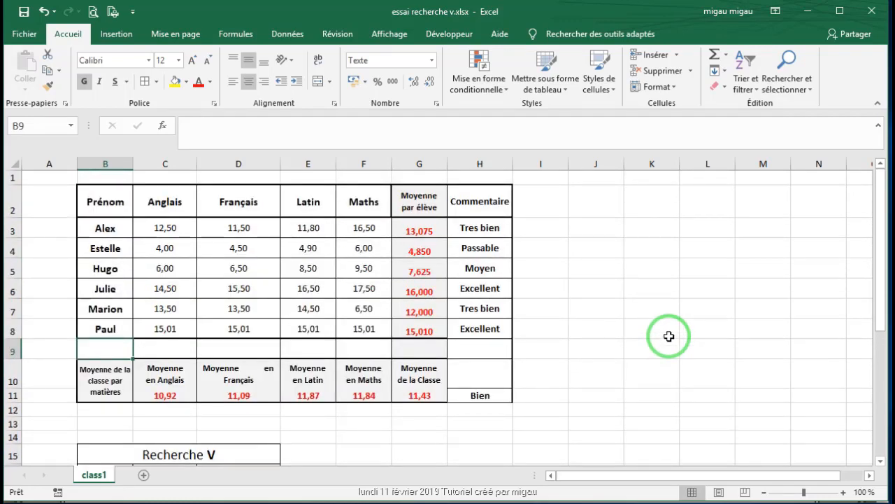
scroll(669, 337, "down", 2)
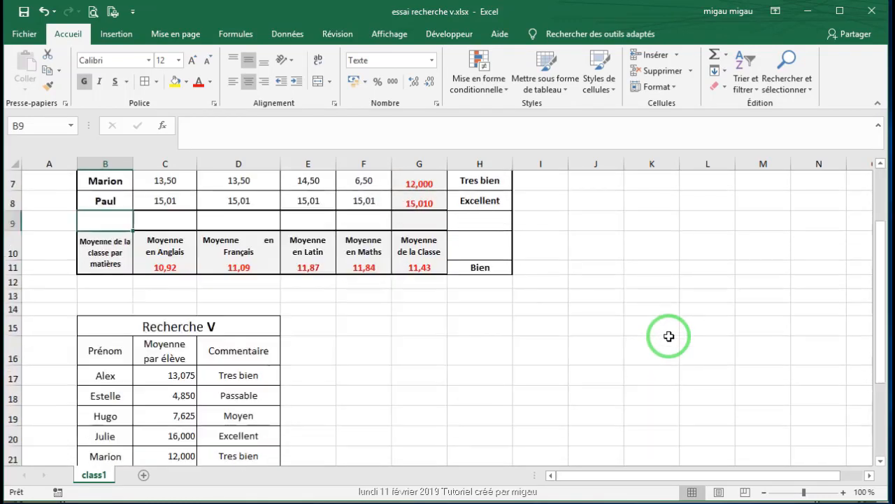
scroll(654, 336, "down", 3)
scroll(639, 337, "up", 1)
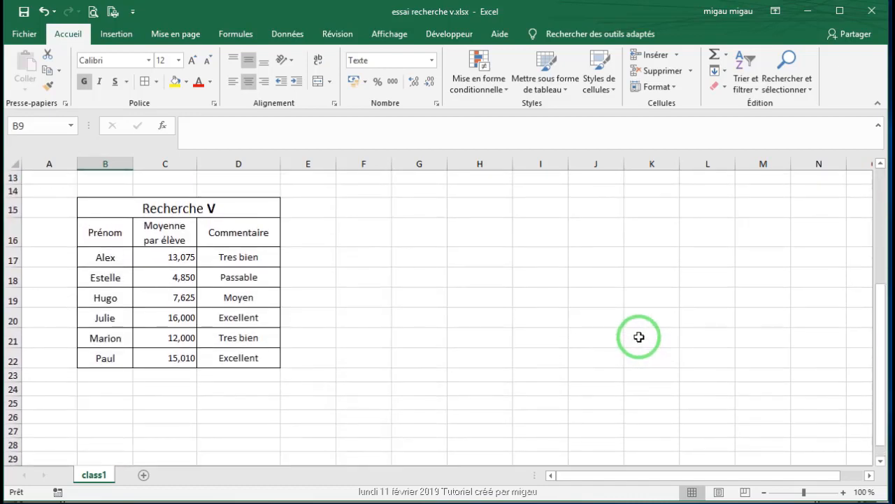